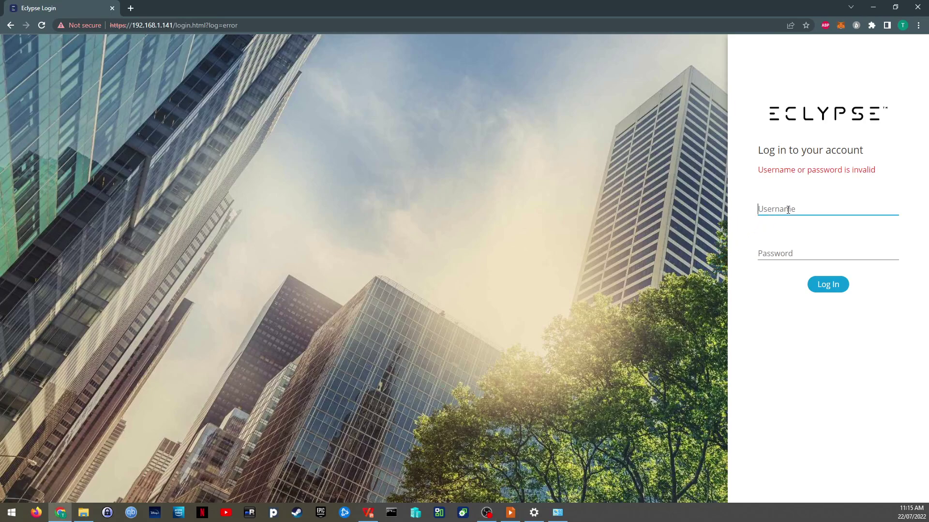
Step: Log in to the controller as admin with the administrator password
type("admin")
key("Tab")
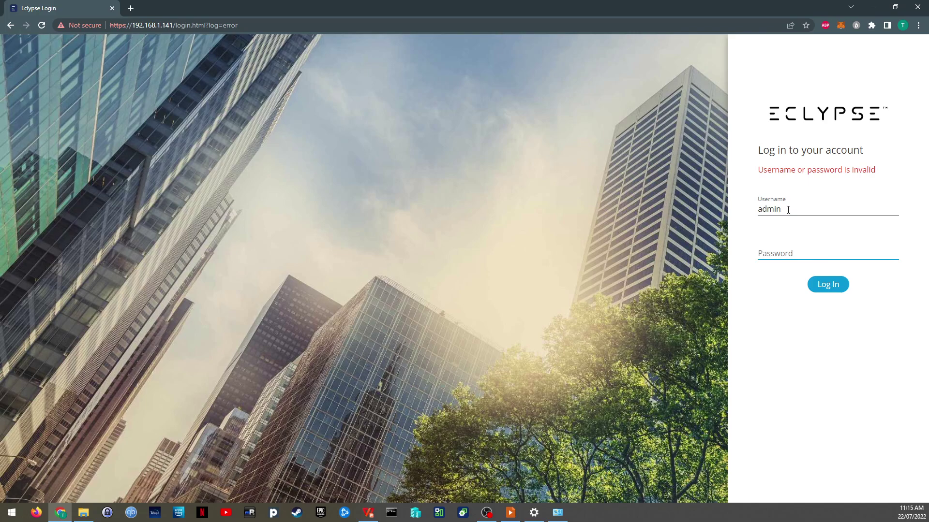
type("*************")
key("Return")
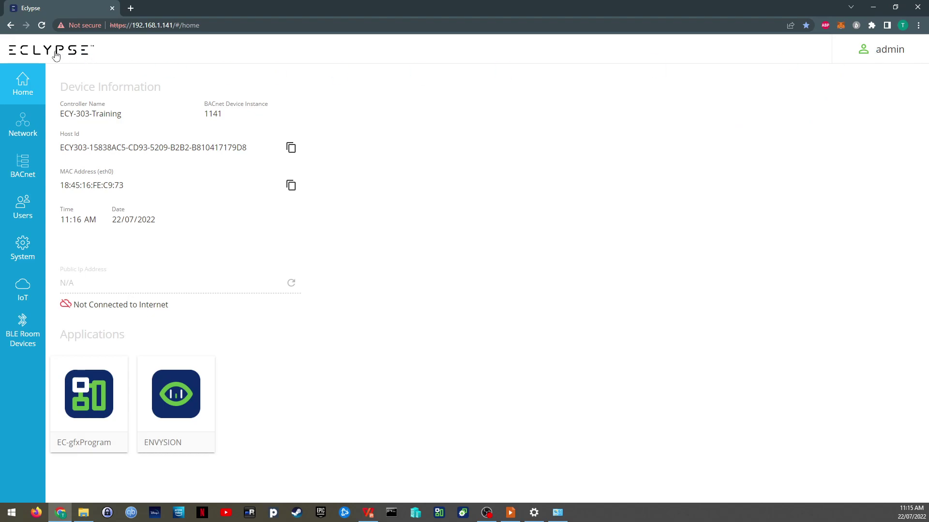
Step: Review the Home page's device info: controller ECY-303-Training, BACnet instance 1141 and Host Id
left_click(892, 54)
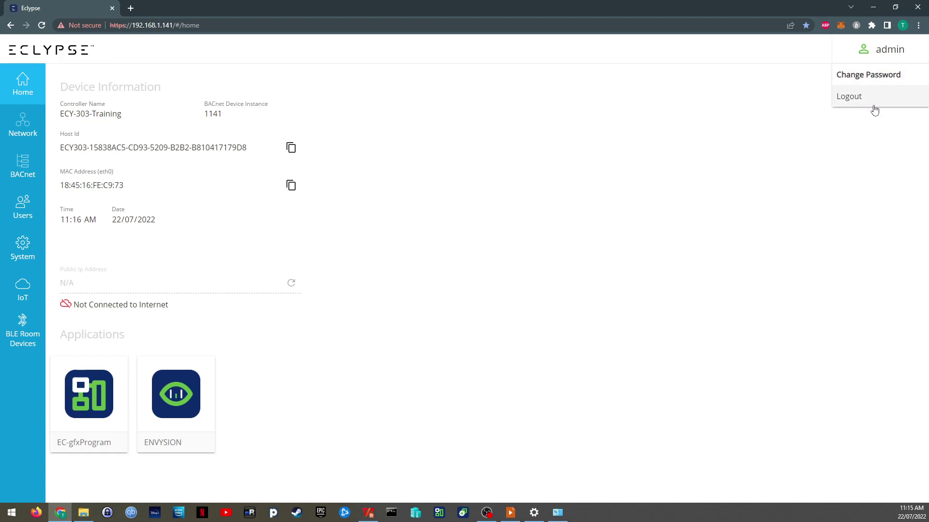
left_click(525, 114)
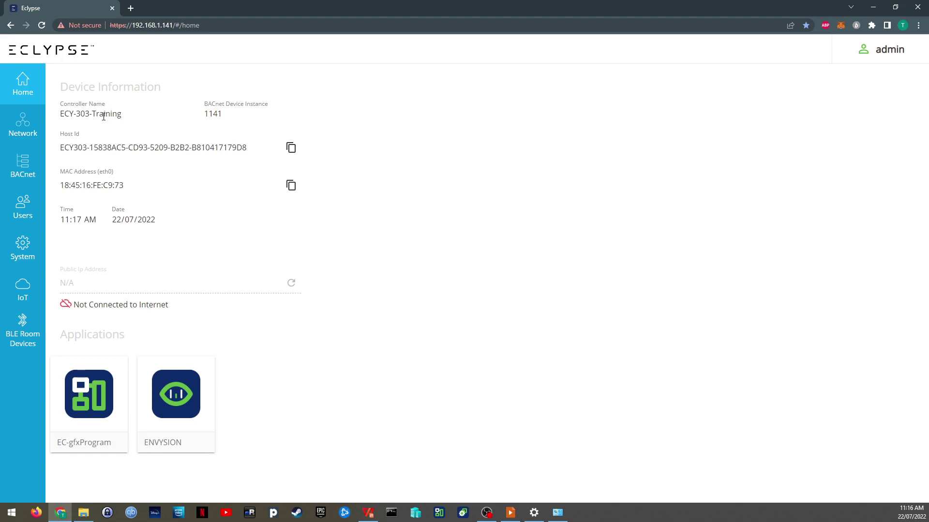
left_click_drag(74, 114, 104, 114)
left_click(105, 115)
left_click_drag(226, 113, 205, 114)
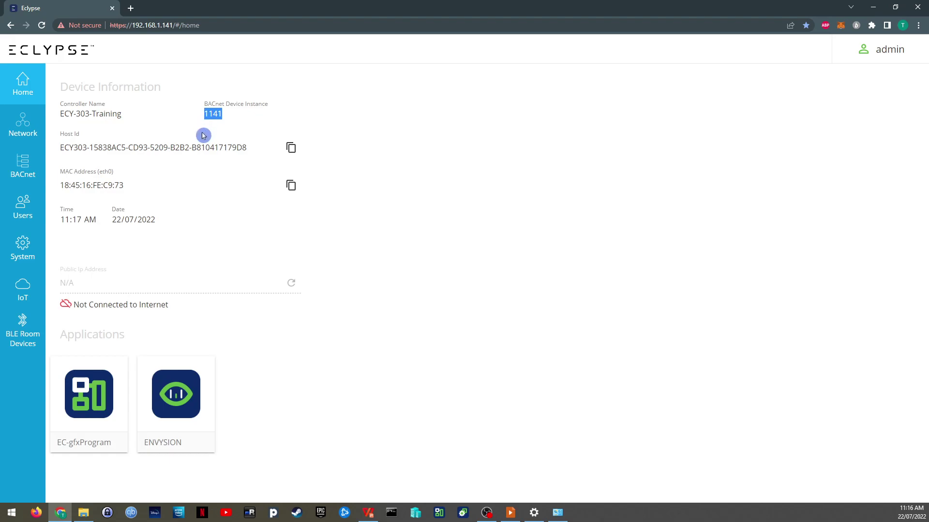
left_click(207, 146)
left_click_drag(246, 148, 63, 154)
left_click(119, 148)
left_click(322, 151)
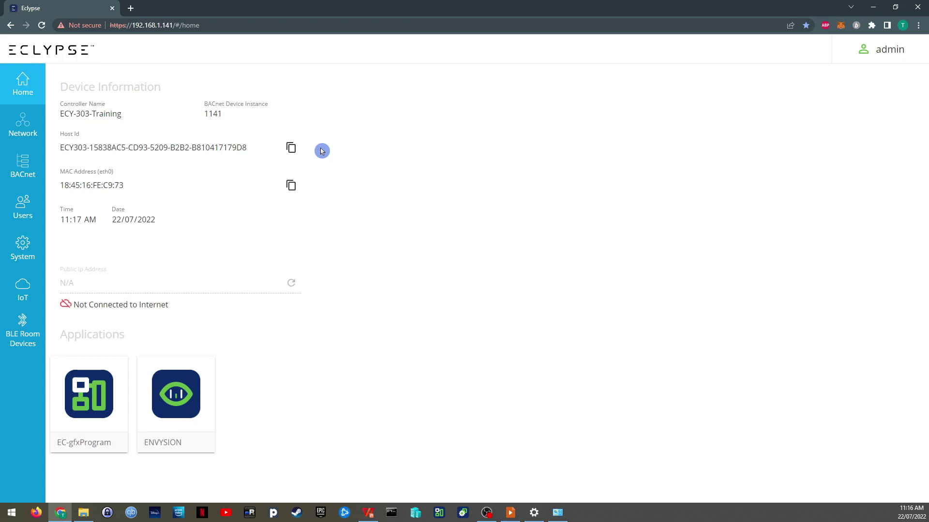
left_click_drag(245, 148, 58, 155)
left_click(80, 147)
left_click(187, 177)
left_click_drag(131, 185, 62, 187)
left_click(126, 187)
left_click_drag(126, 187, 104, 187)
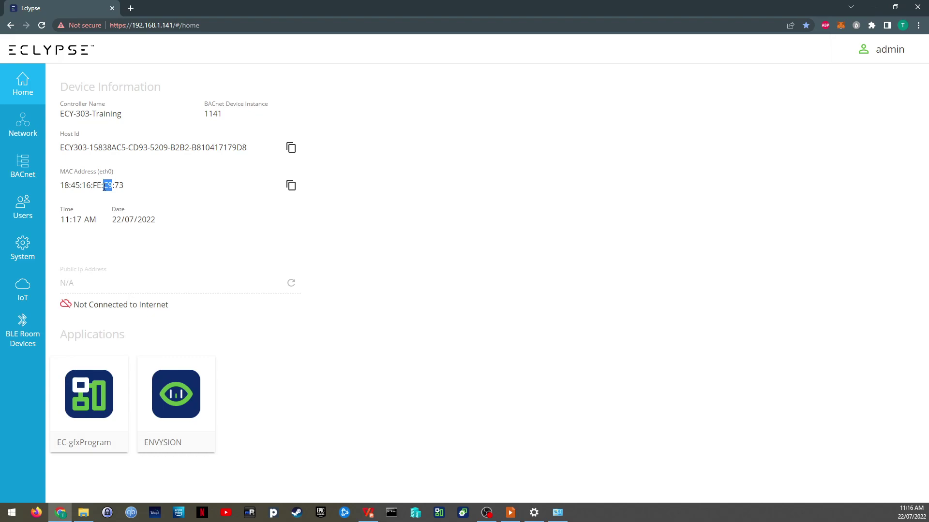
left_click(137, 186)
left_click_drag(125, 187, 116, 186)
left_click_drag(112, 186, 102, 187)
left_click(128, 186)
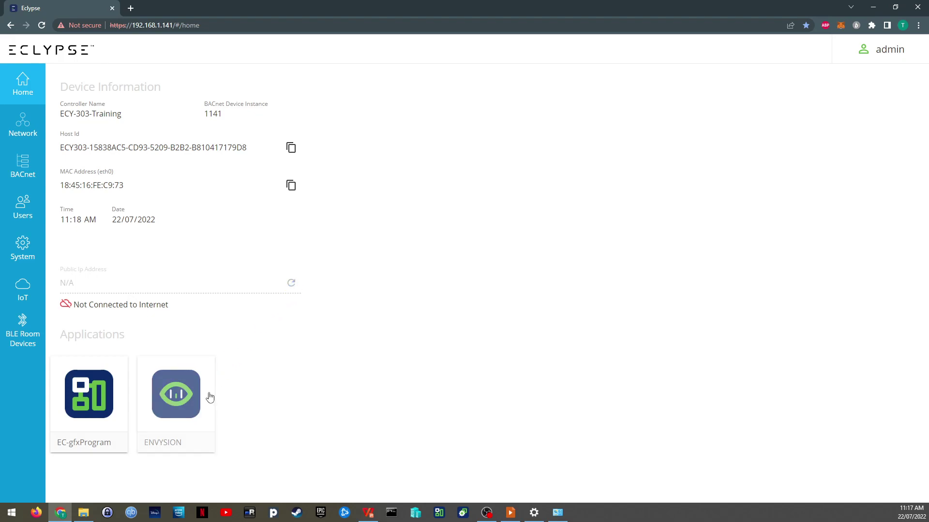
left_click(81, 403)
Step: Inspect the Ethernet IP address, subnet mask, gateway and primary DNS fields
left_click(31, 126)
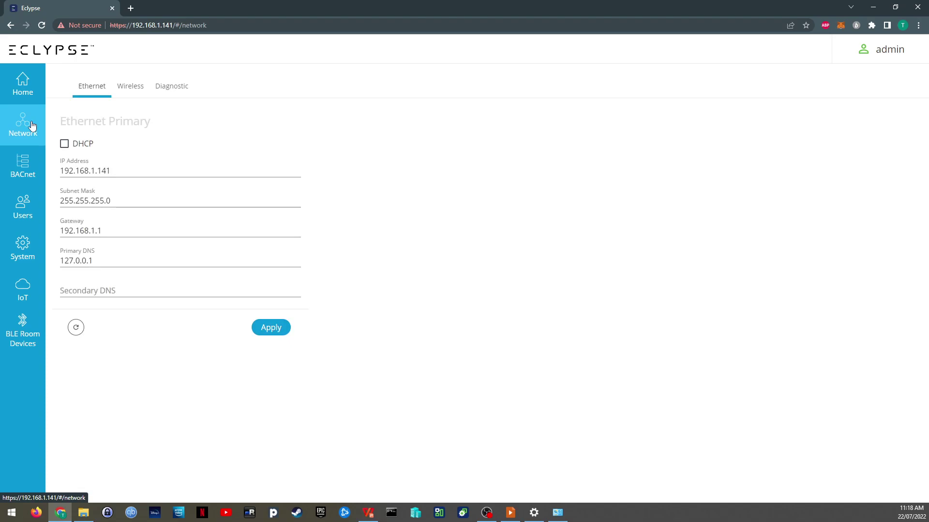
left_click(121, 171)
left_click(117, 201)
left_click(114, 231)
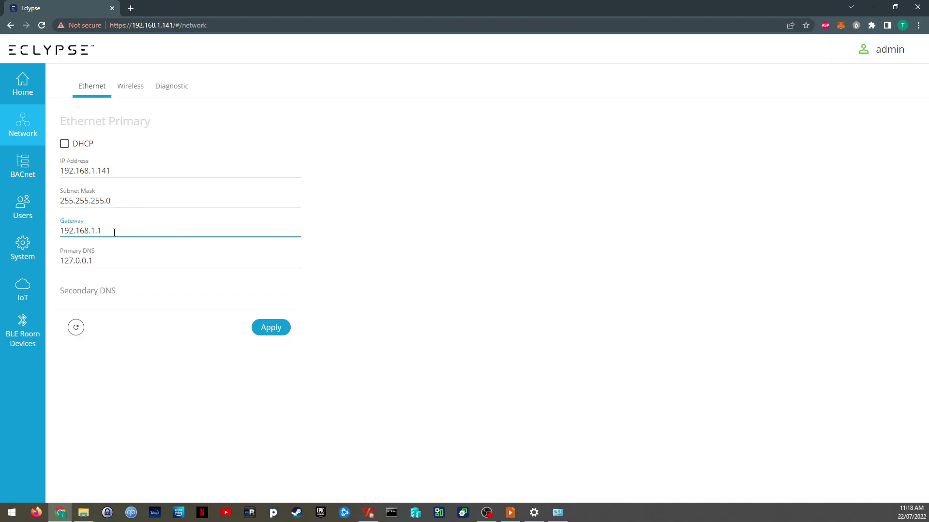
left_click(112, 261)
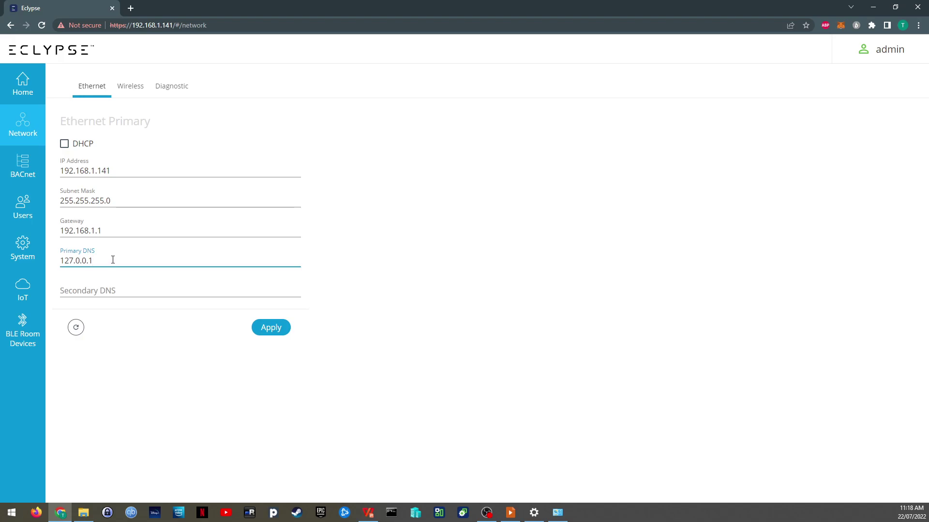
left_click(114, 232)
left_click(128, 201)
left_click(127, 170)
Step: Tick then untick DHCP to keep static addressing, and view the Wireless settings
left_click(64, 144)
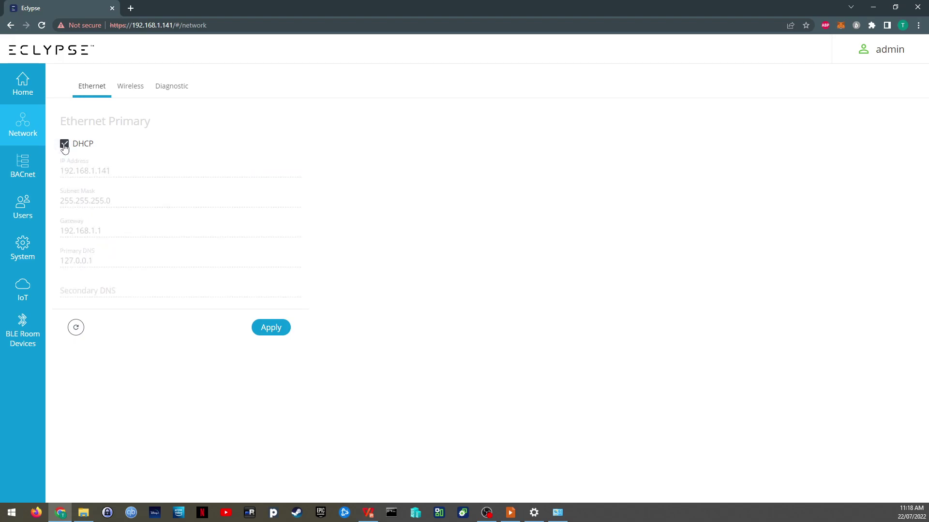
left_click(64, 145)
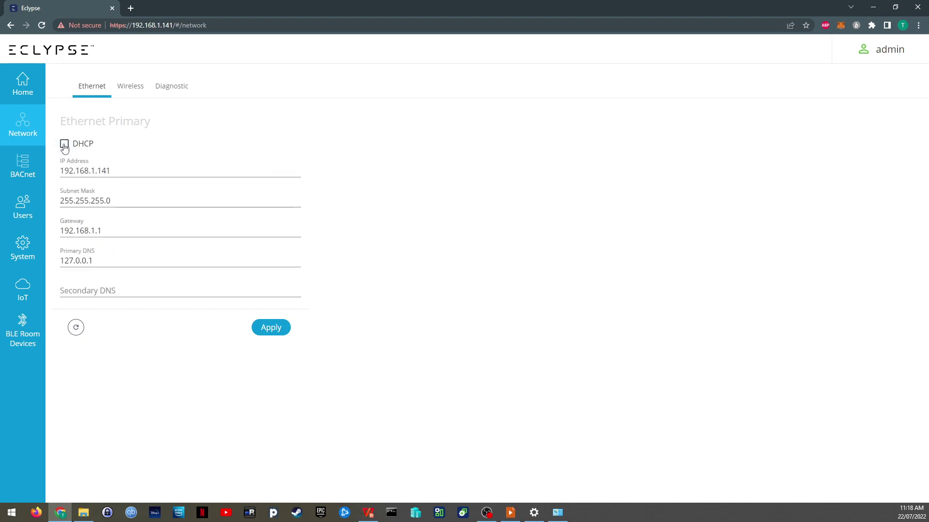
left_click(126, 91)
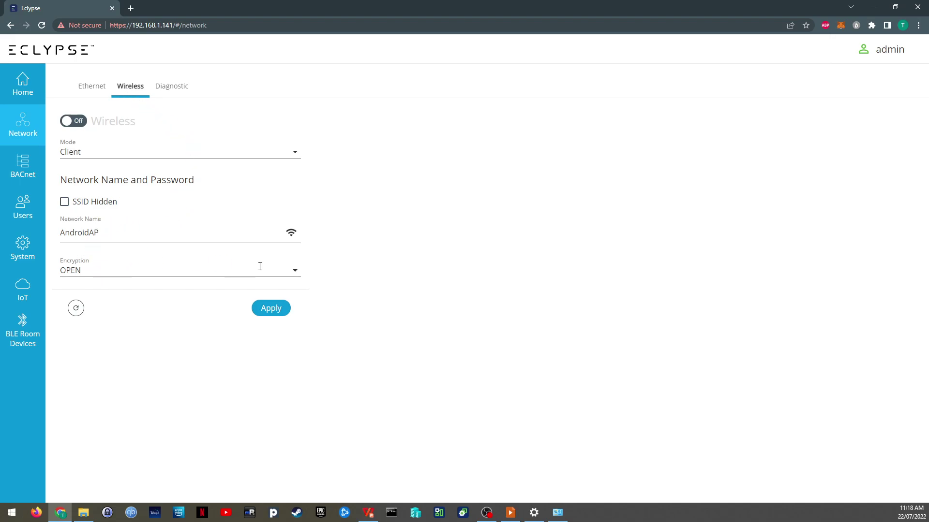
Step: Look over the wireless Mode options unchanged, then view the Diagnostic Wifi Monitor
left_click(295, 153)
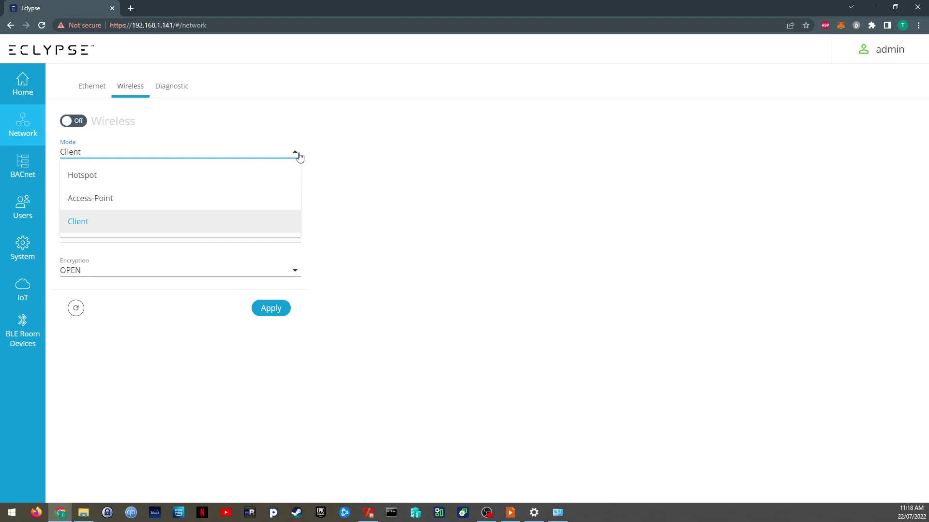
left_click(347, 154)
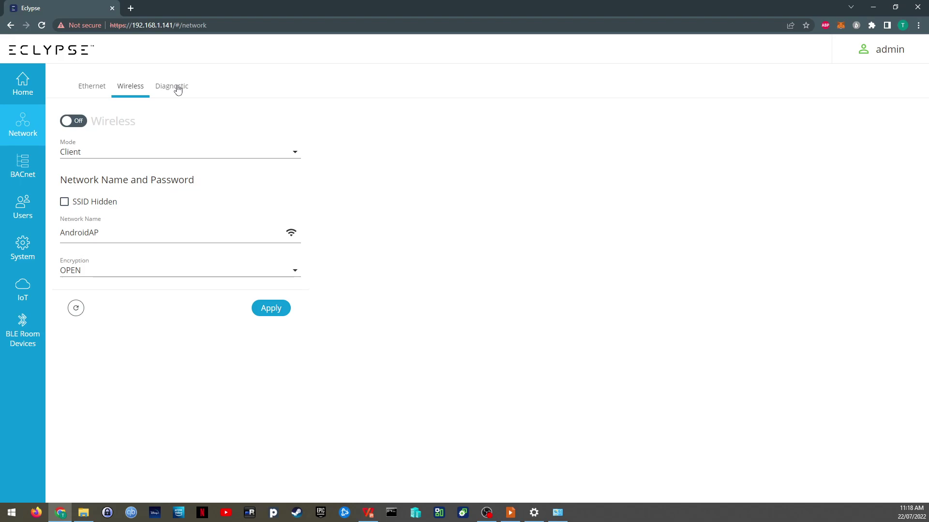
left_click(178, 90)
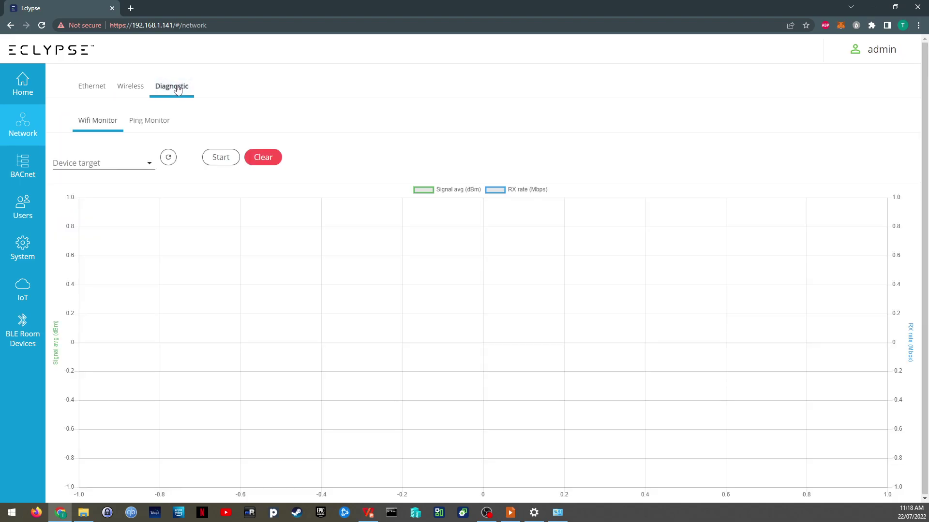
Step: Ping 192.168.1.2 with the Ping Monitor and stop after about twenty responses
left_click(150, 162)
left_click(143, 123)
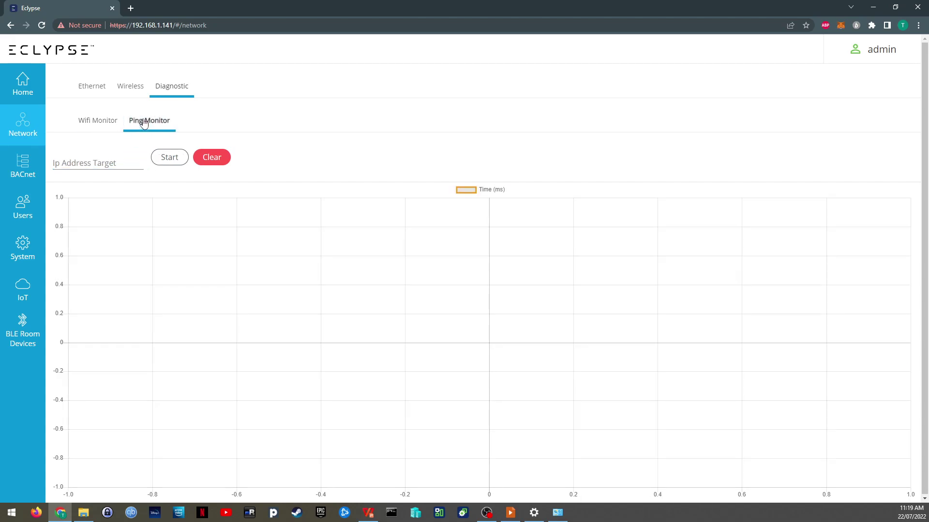
left_click(127, 164)
left_click(306, 144)
type("192.1")
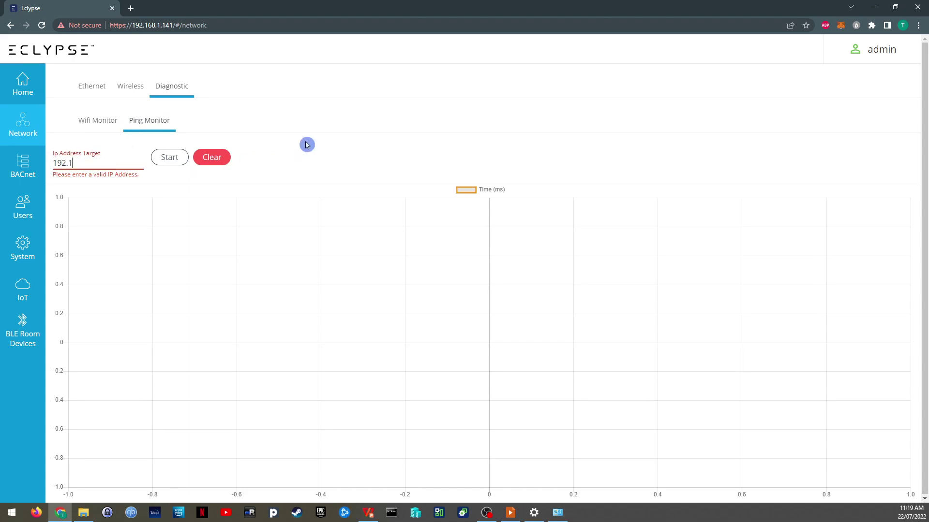
type("68.1.2")
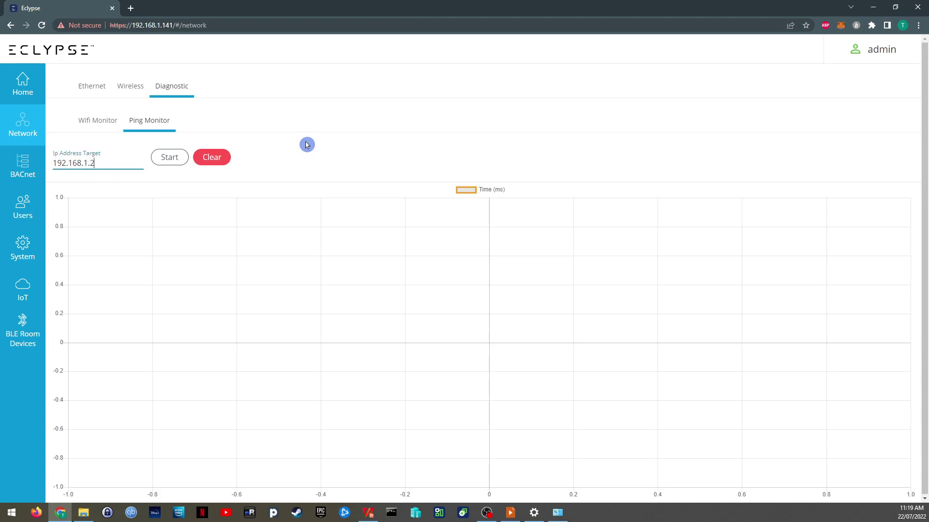
left_click(169, 157)
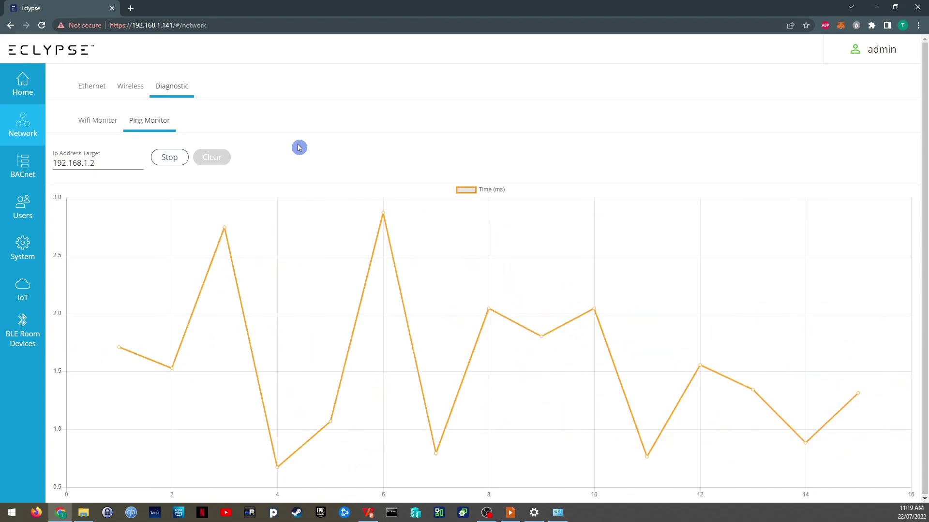
left_click(179, 160)
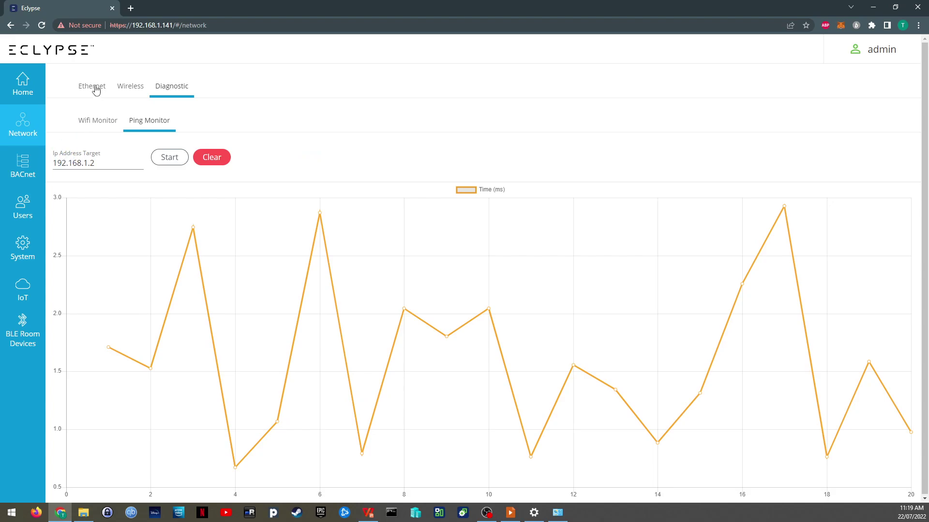
Step: Highlight the BACnet Device ID 1141 on the BACnet General page
left_click(28, 168)
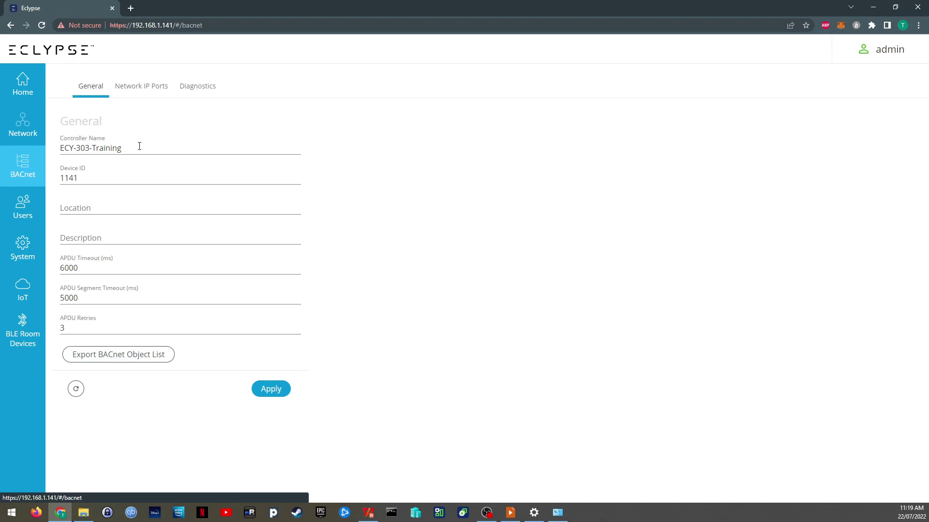
left_click(96, 176)
left_click_drag(96, 176, 57, 179)
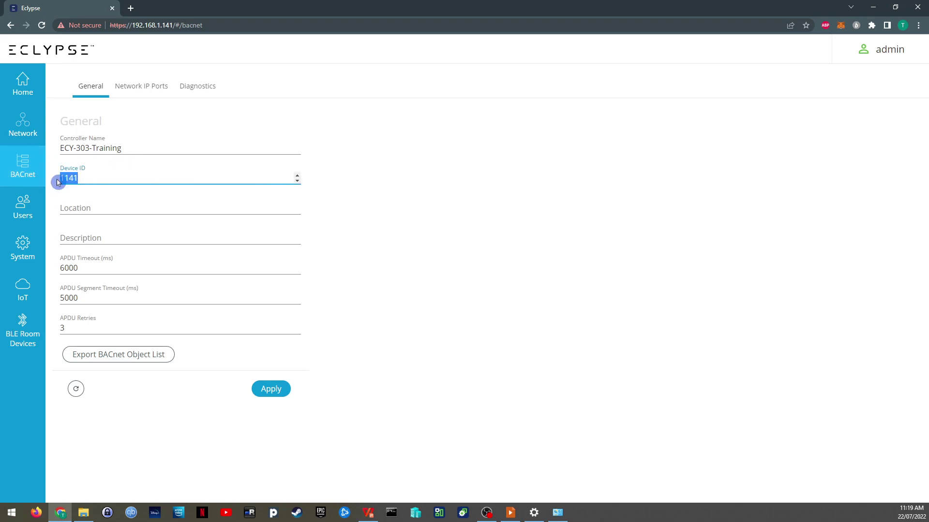
left_click(95, 176)
left_click_drag(99, 178, 60, 179)
left_click(64, 178)
left_click_drag(80, 179, 59, 176)
Step: Match the Ethernet IP ending 1.141 to Device ID 1141, then view Network IP Ports
left_click(33, 125)
left_click(90, 86)
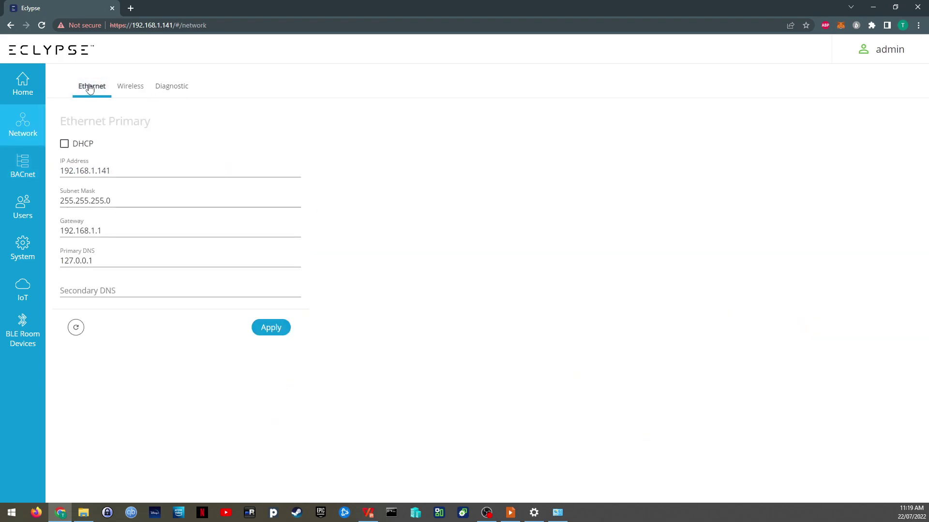
left_click_drag(91, 172, 112, 170)
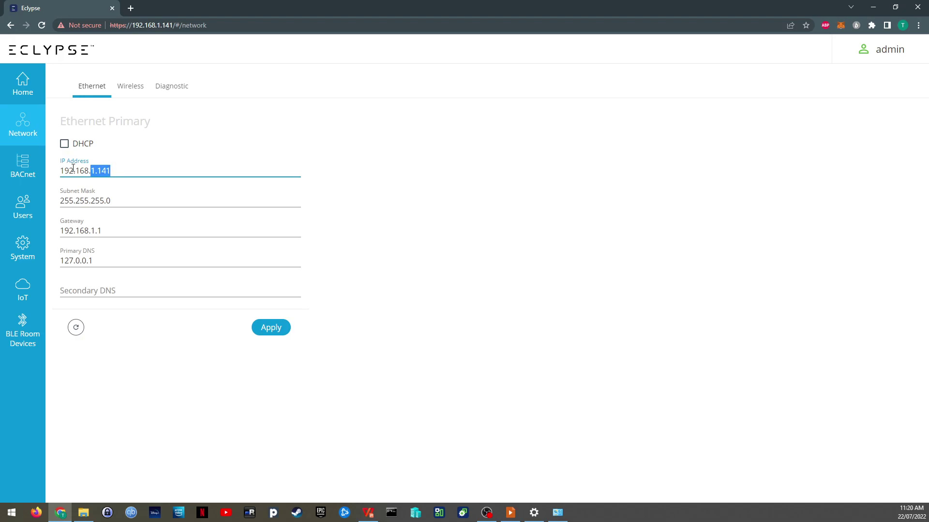
left_click(32, 170)
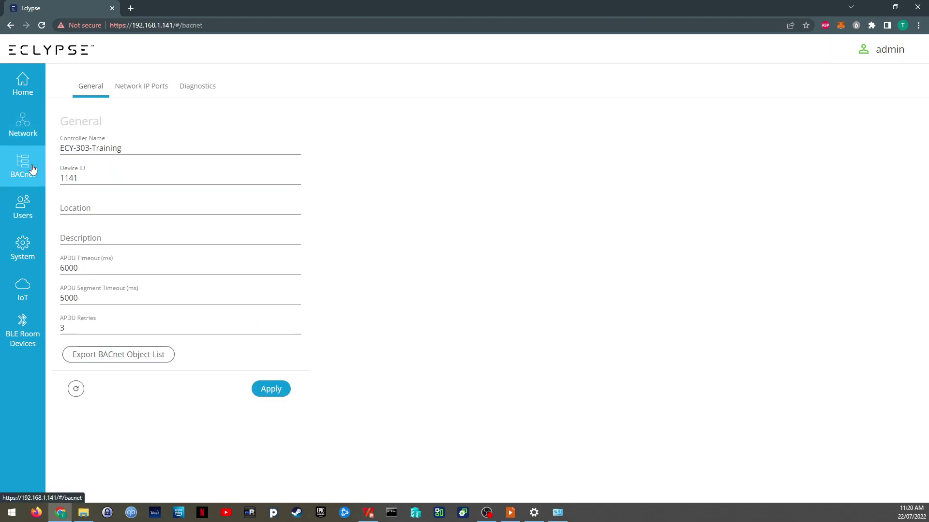
double_click(97, 178)
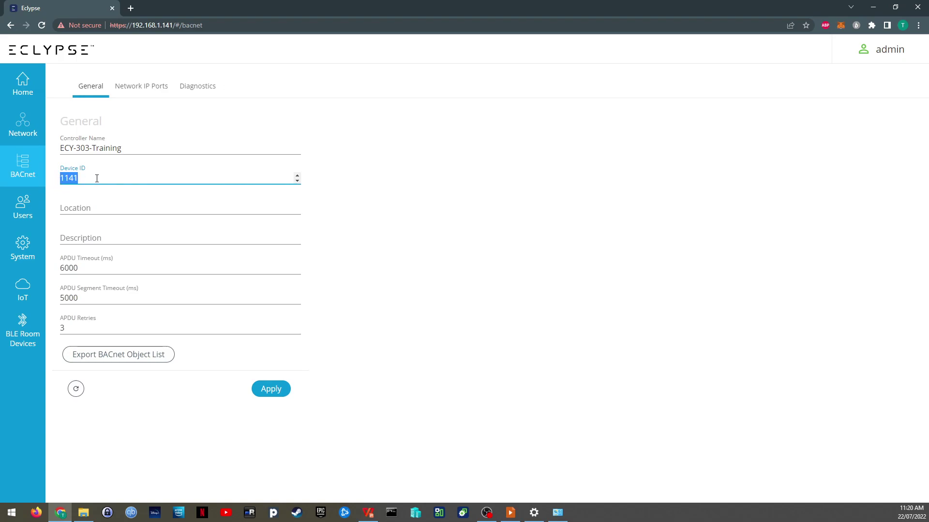
left_click(146, 91)
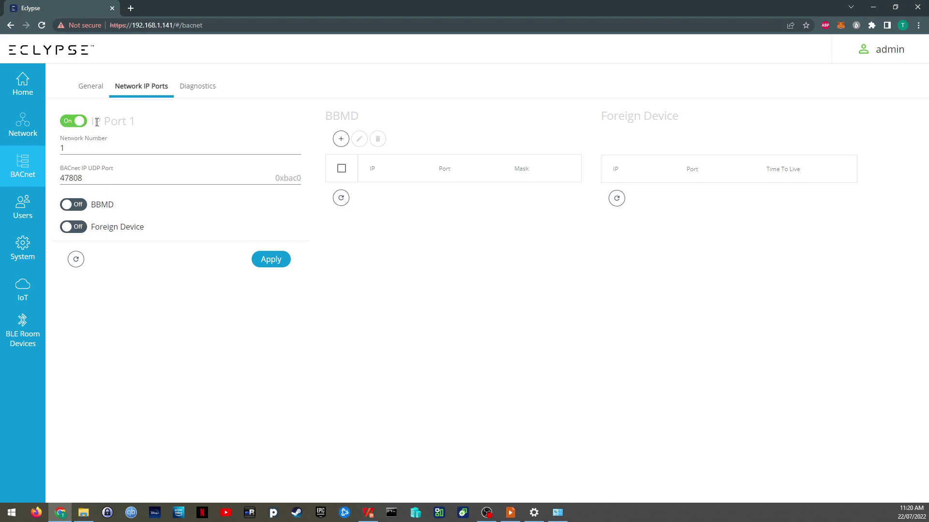
Step: Cycle through the BACnet tabs, returning to General to check Device ID 1141 and ECY-303-Training
left_click(91, 88)
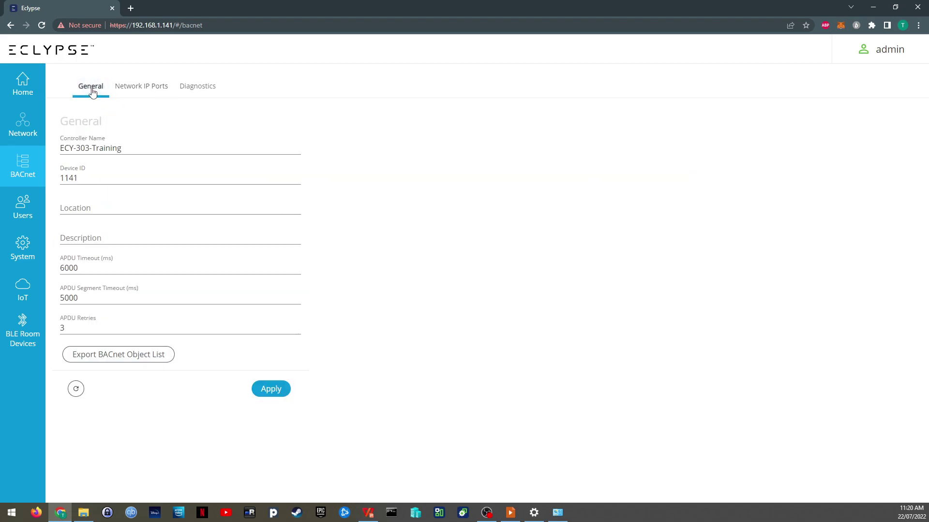
left_click(135, 89)
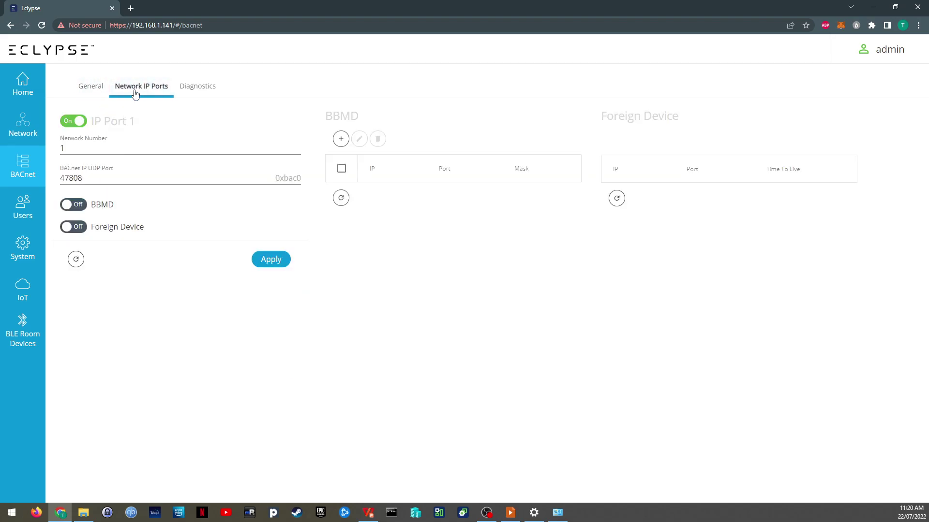
left_click(182, 247)
left_click(197, 89)
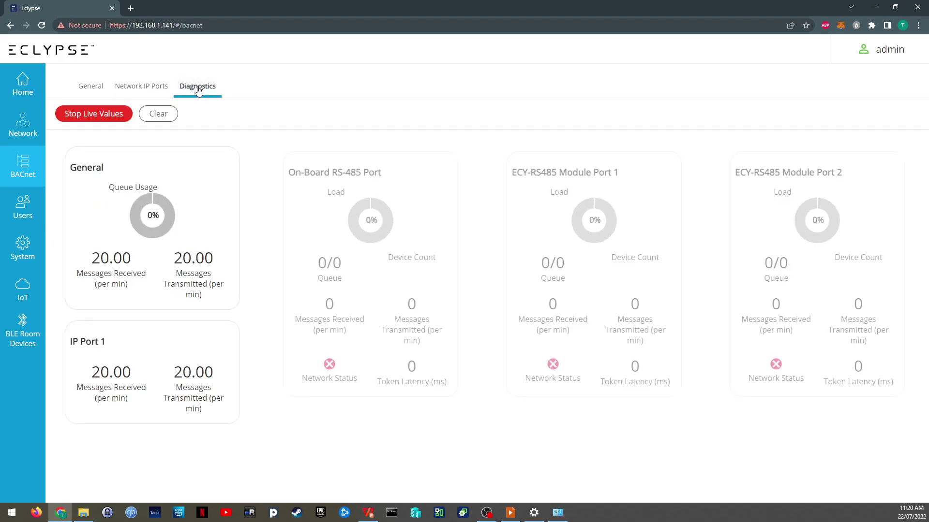
left_click(146, 89)
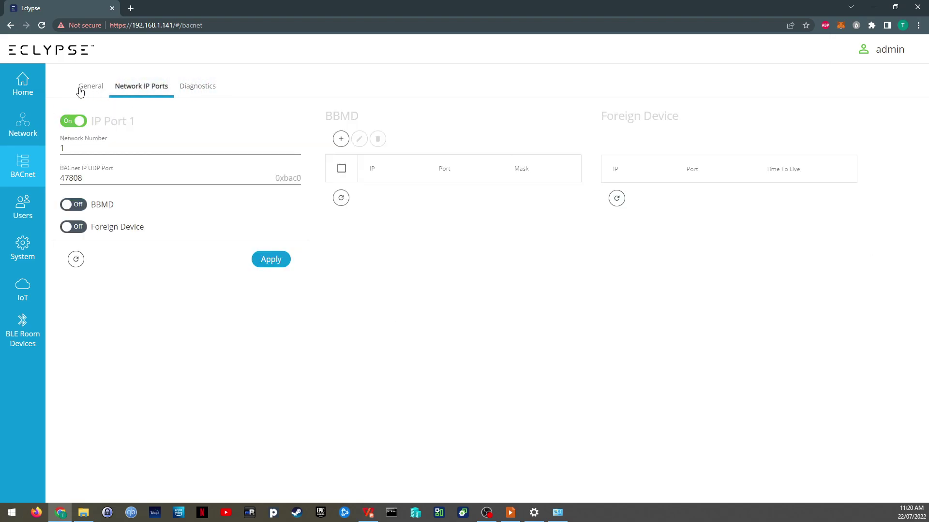
left_click(81, 89)
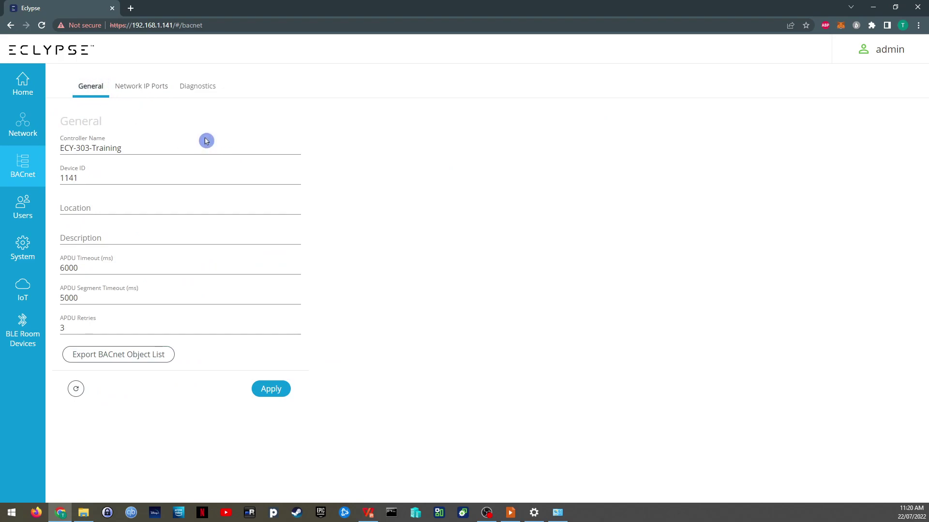
double_click(98, 176)
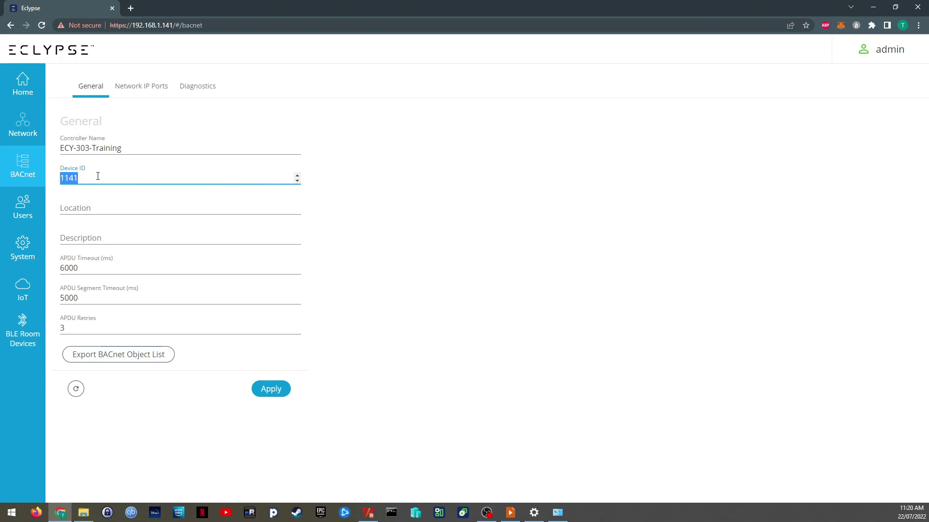
left_click(139, 147)
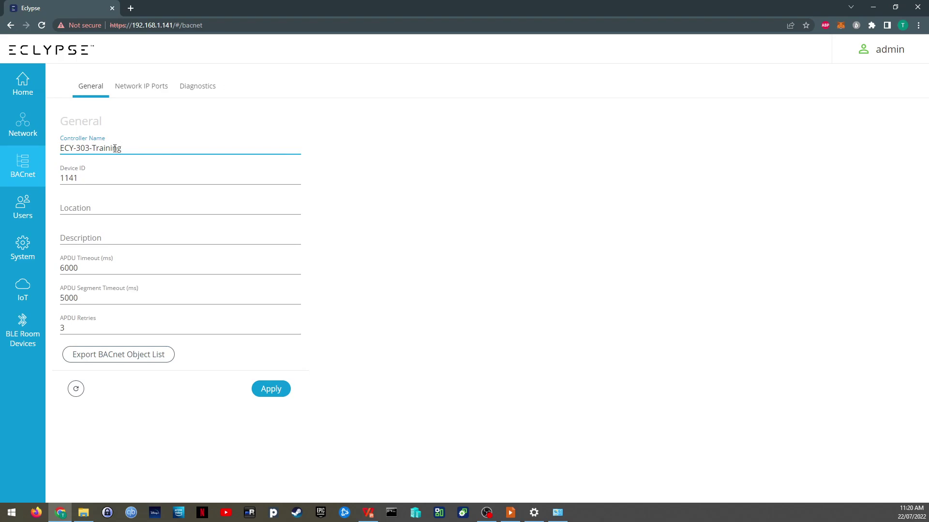
Step: Start a new user named ViewOnly and enter its password
left_click(30, 209)
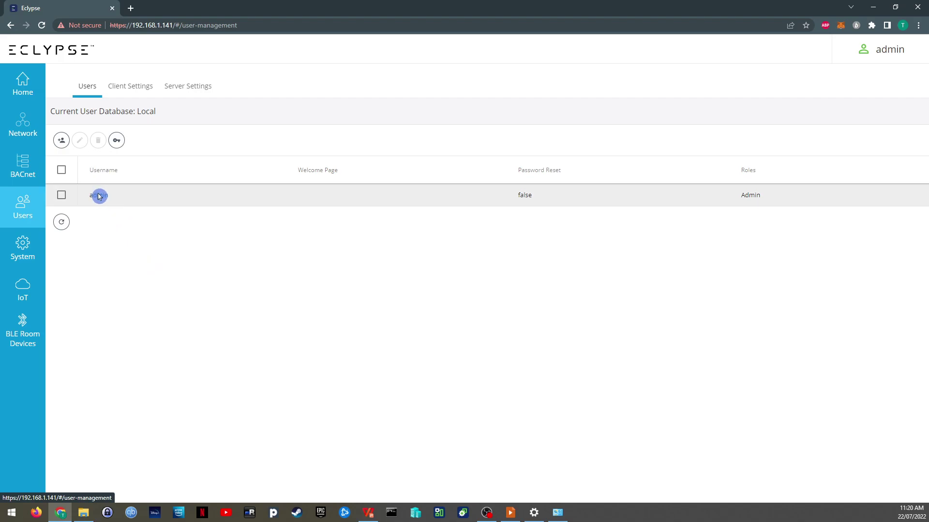
left_click(62, 144)
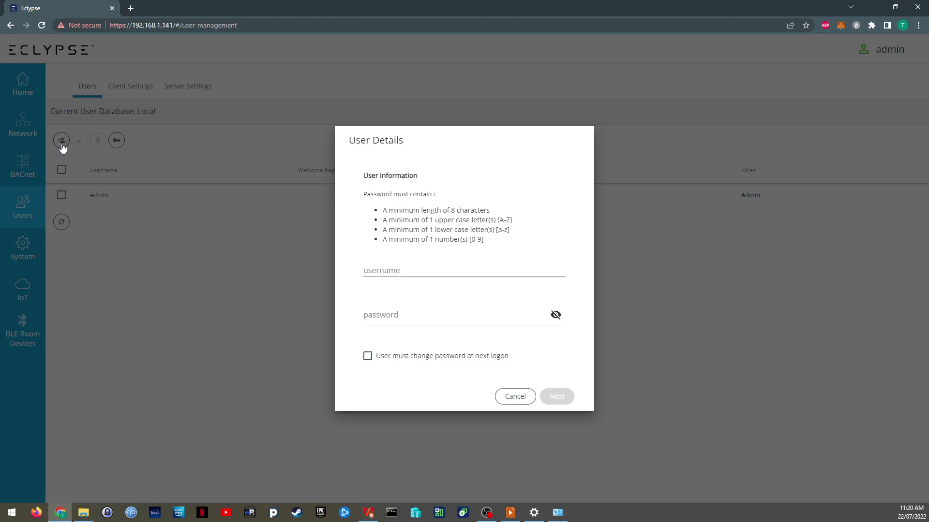
left_click(429, 265)
type("View")
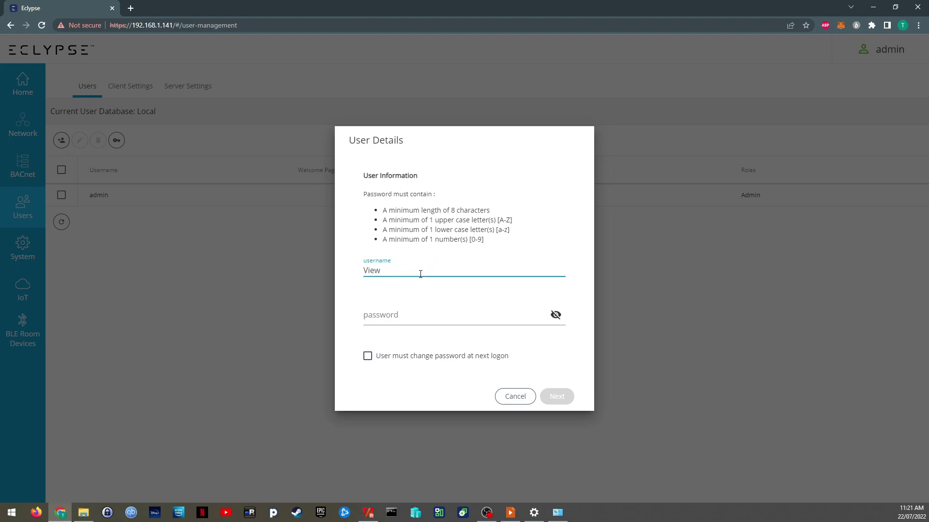
type("Only")
key("Tab")
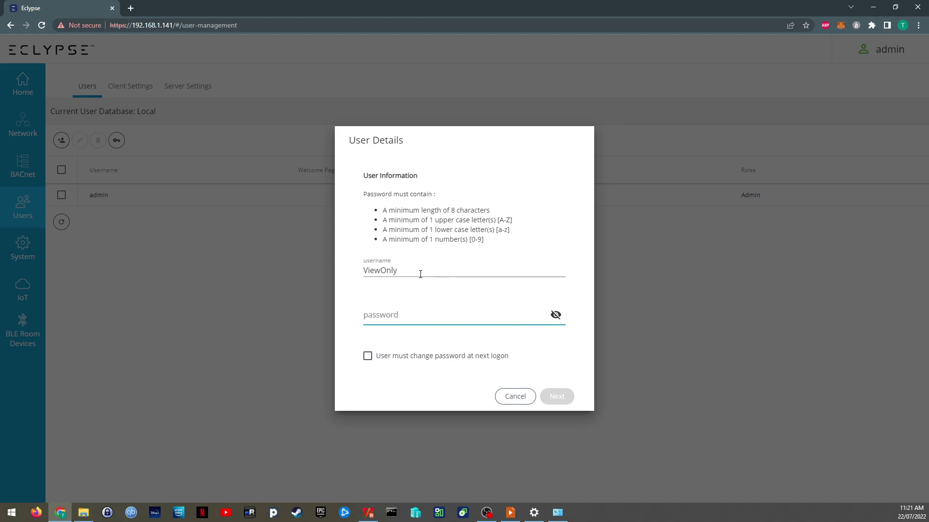
type("View")
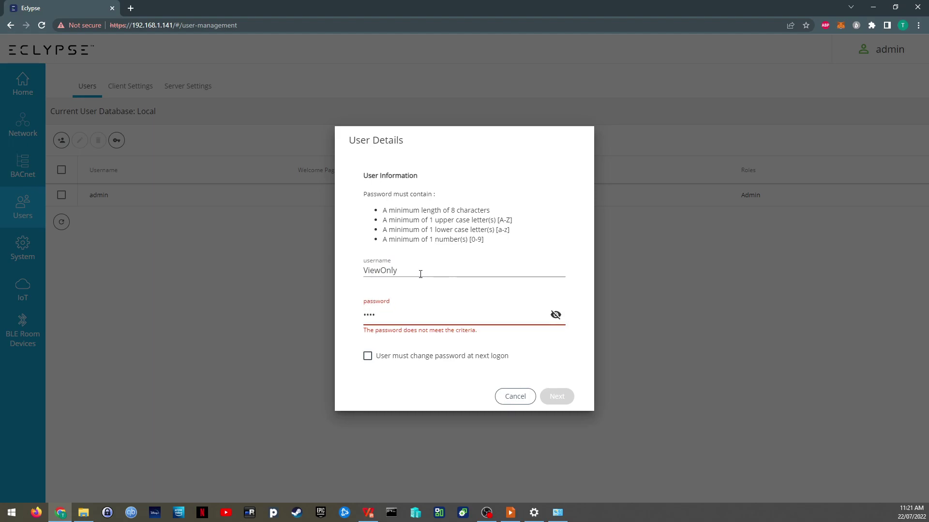
type("Only12345")
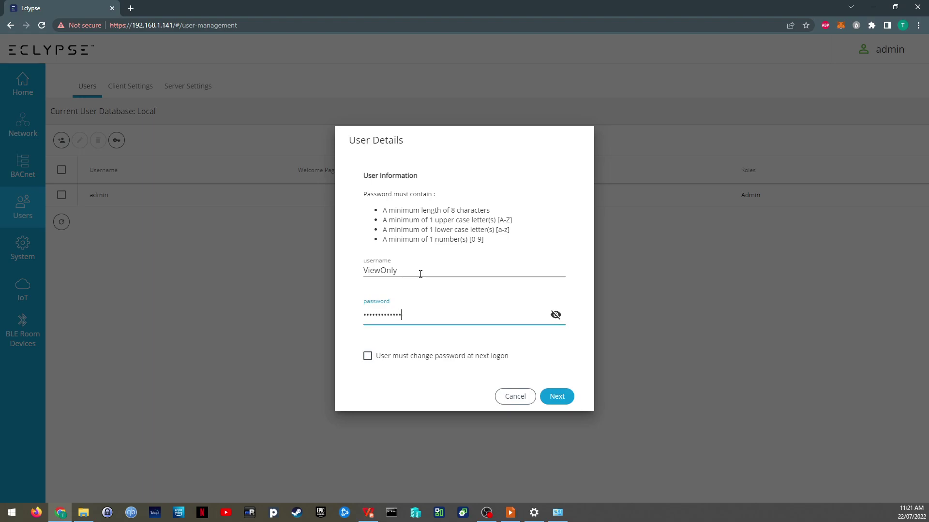
left_click(556, 315)
left_click(555, 315)
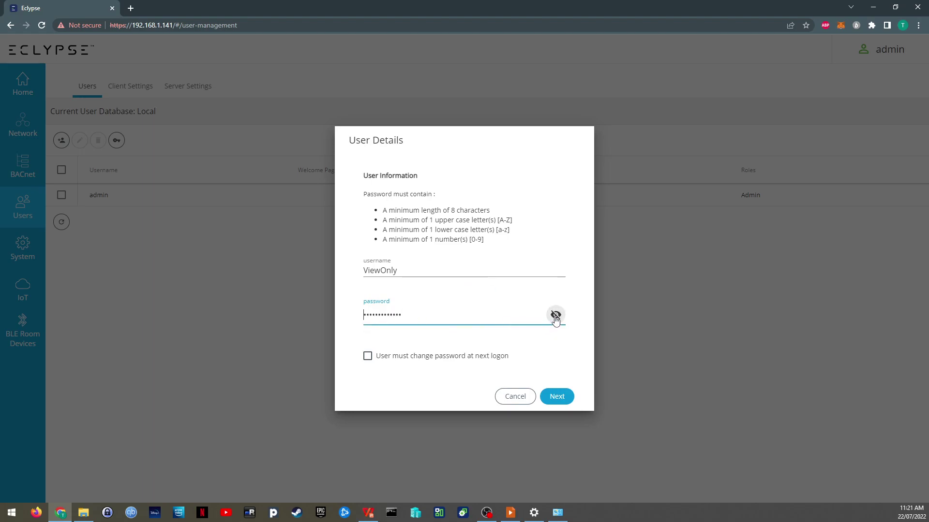
Step: Assign the new user the Viewer role under Eclypse Roles
left_click(557, 398)
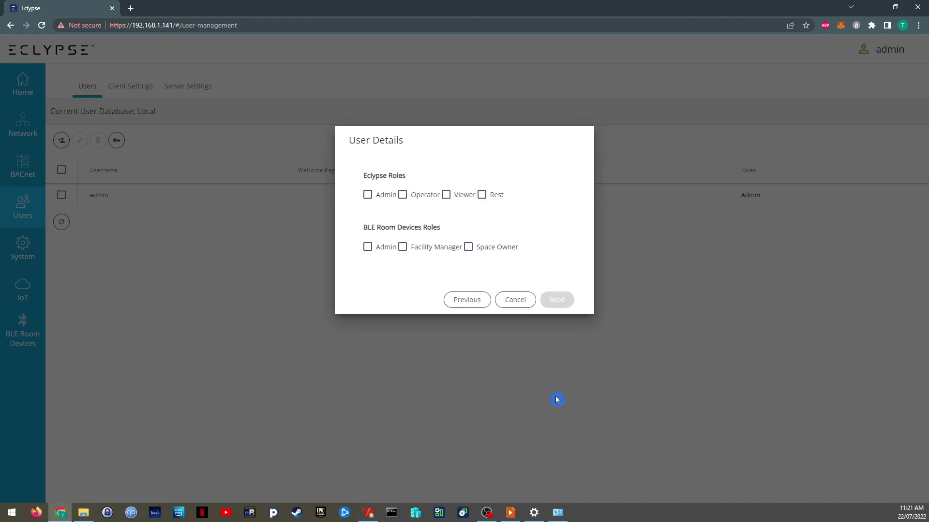
left_click(446, 195)
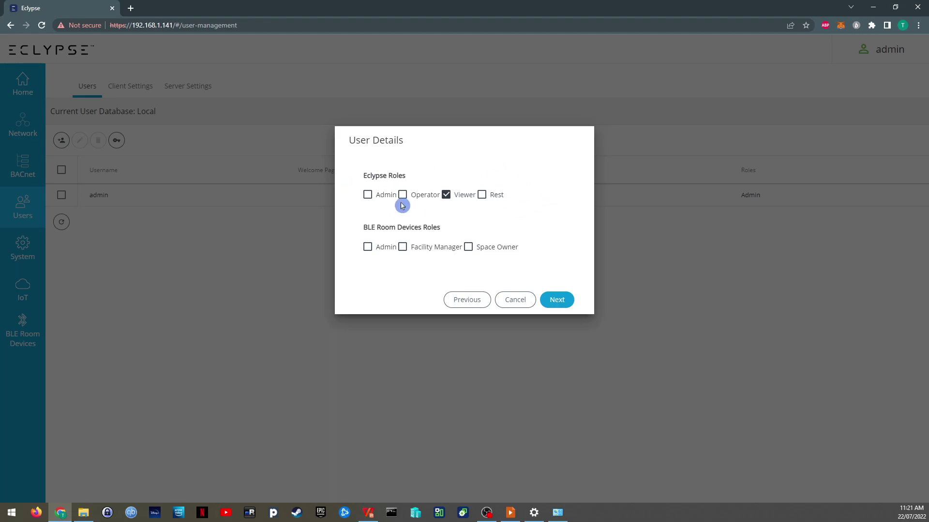
left_click(536, 218)
left_click(420, 187)
left_click(458, 233)
Step: Leave the Welcome Page URL empty and save the ViewOnly user
left_click(559, 301)
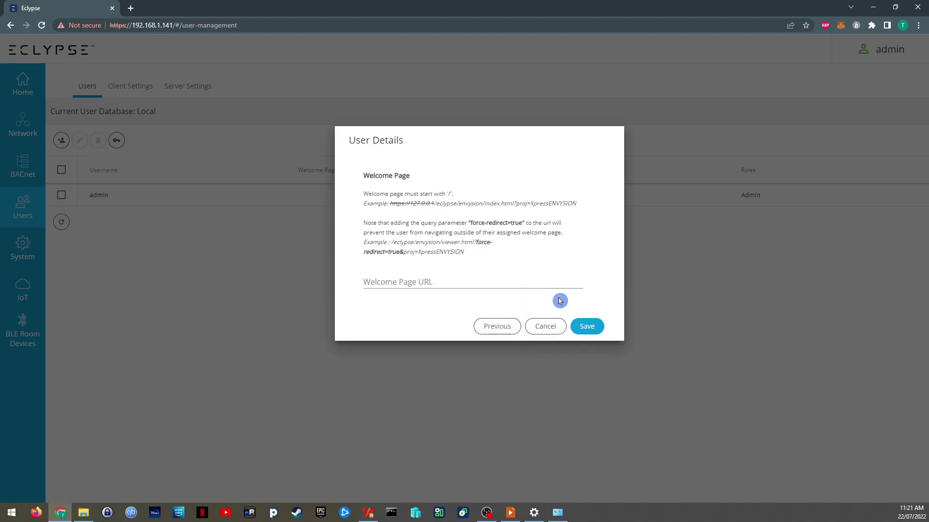
left_click(457, 285)
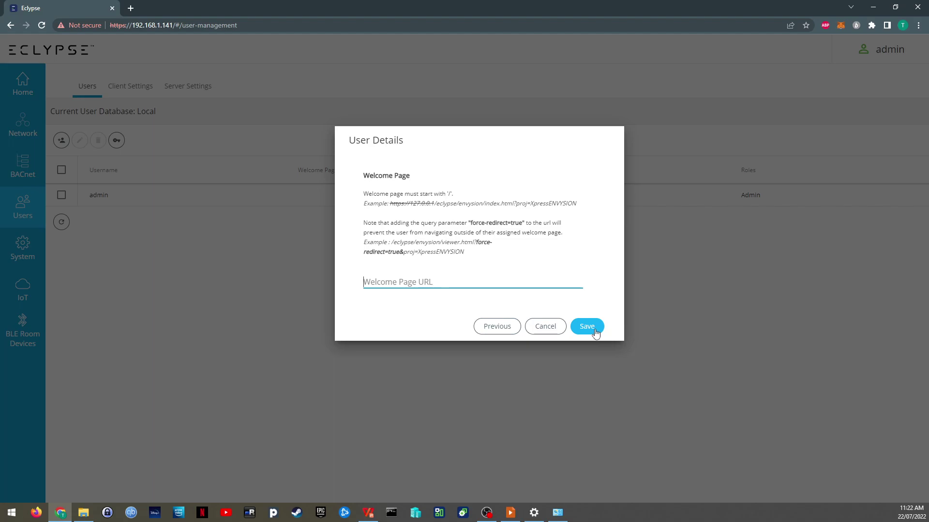
left_click(594, 329)
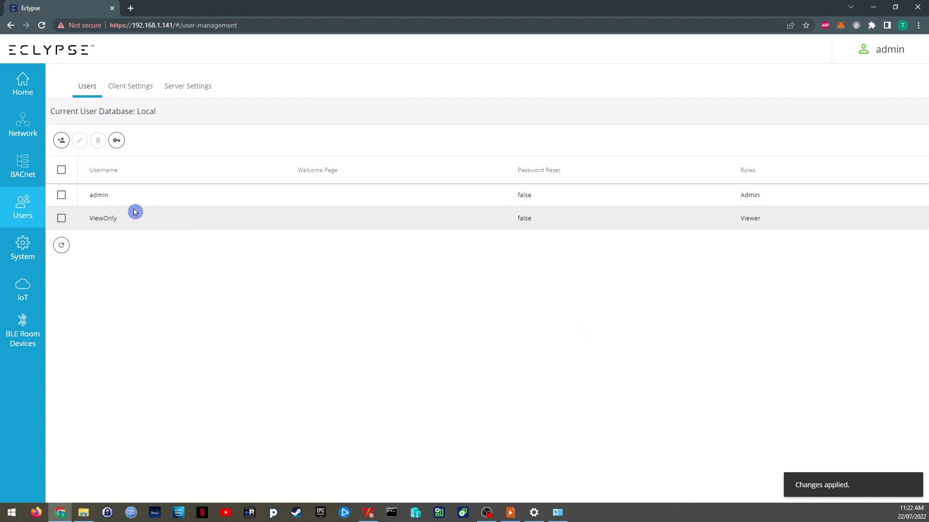
Step: Select the admin user, review Client Settings and Server Settings, then view System information
left_click(61, 195)
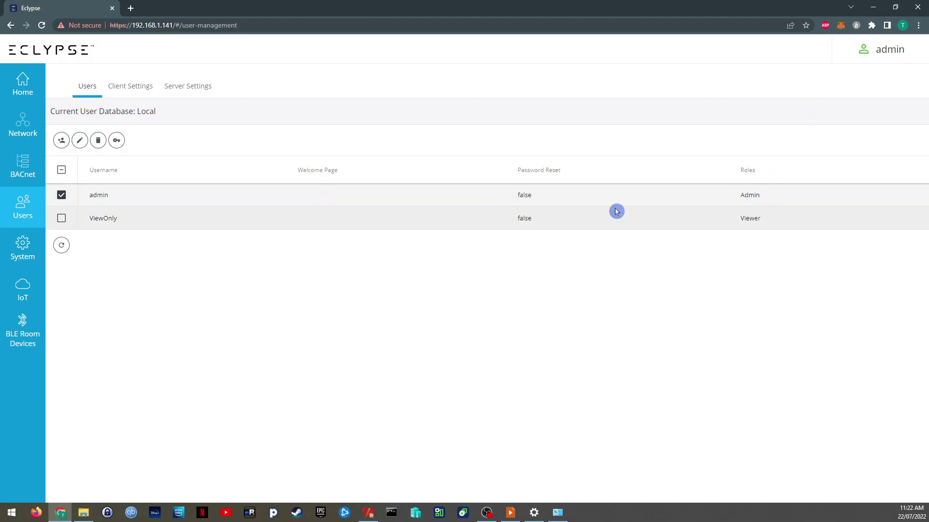
left_click(124, 92)
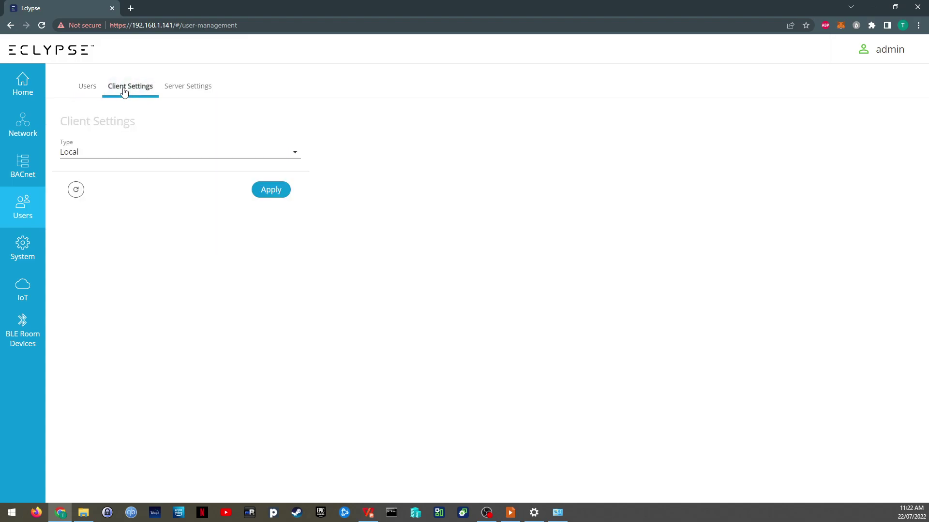
left_click(175, 87)
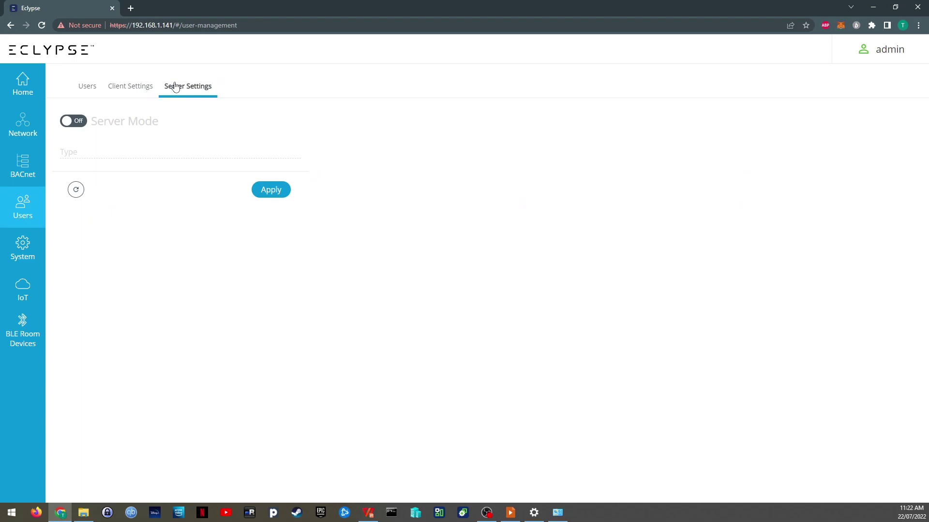
left_click(87, 92)
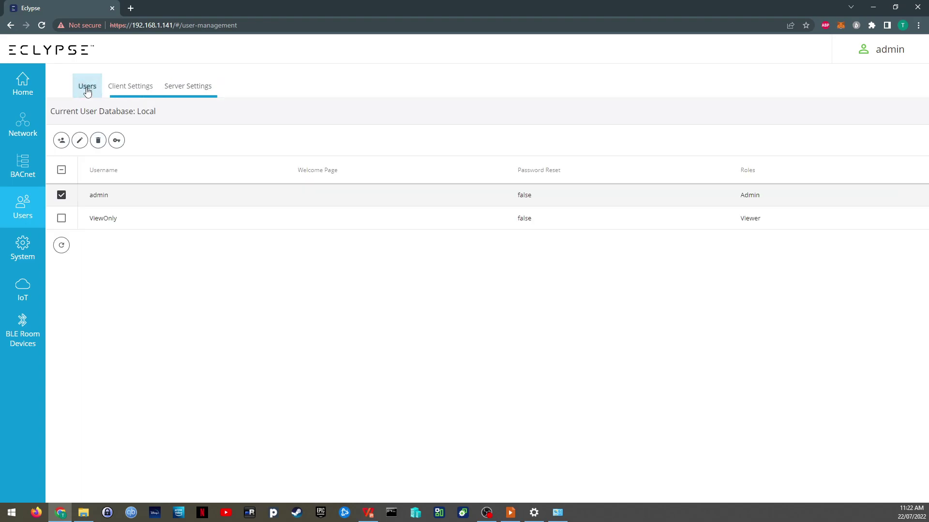
left_click(27, 252)
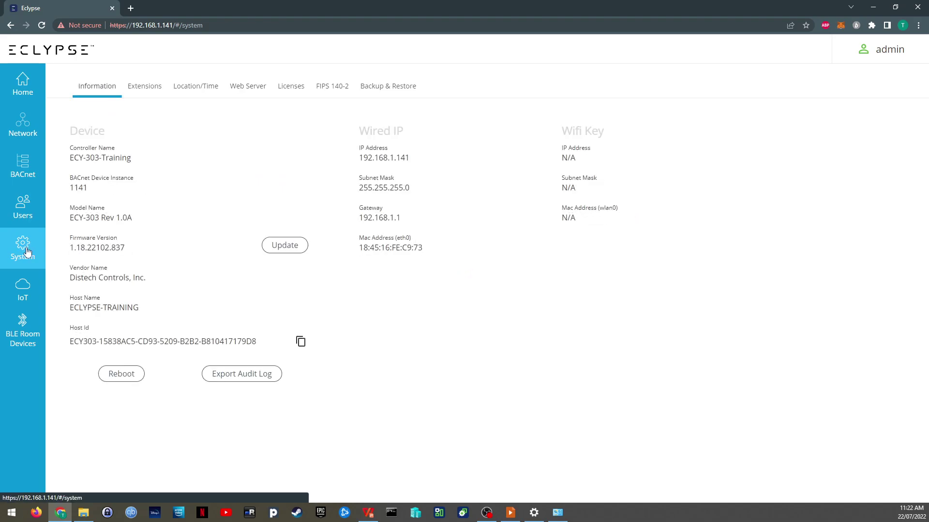
left_click(31, 340)
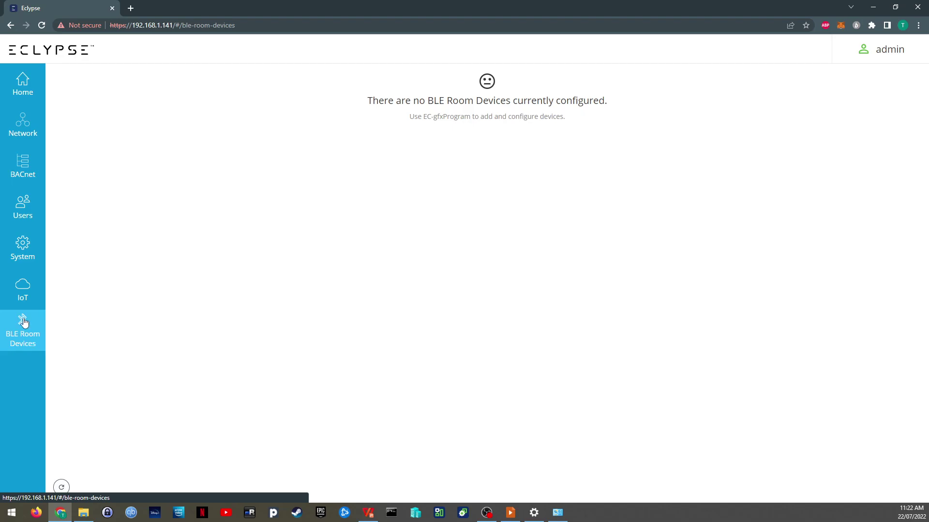
left_click(23, 290)
left_click(22, 256)
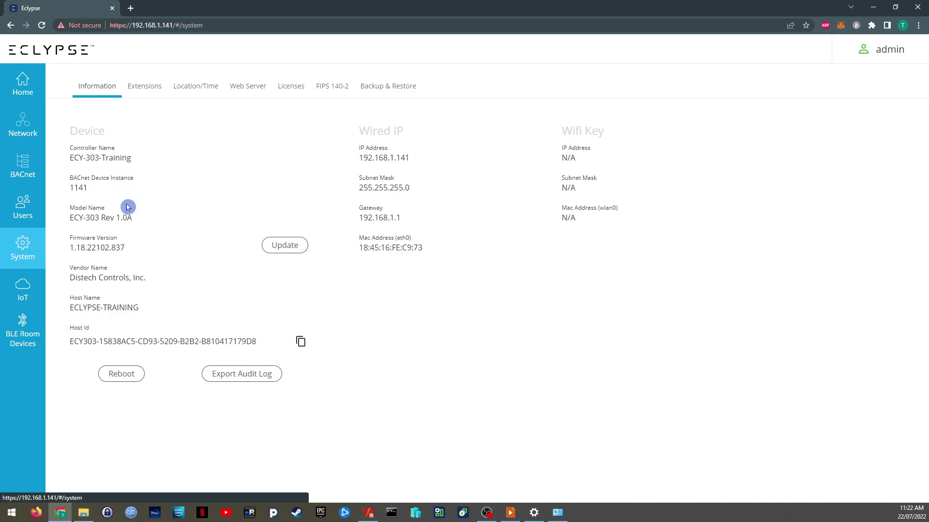
left_click_drag(121, 249, 68, 248)
left_click(126, 249)
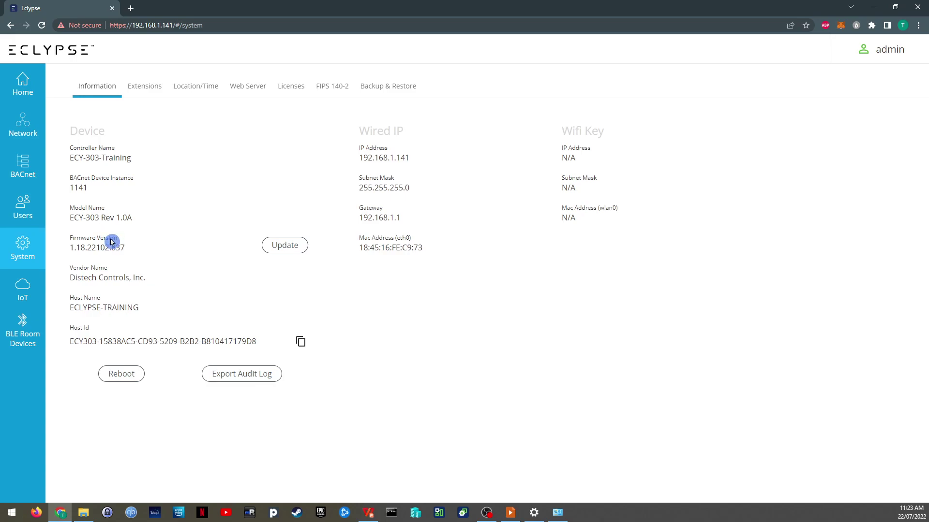
left_click_drag(131, 248, 65, 248)
left_click(130, 248)
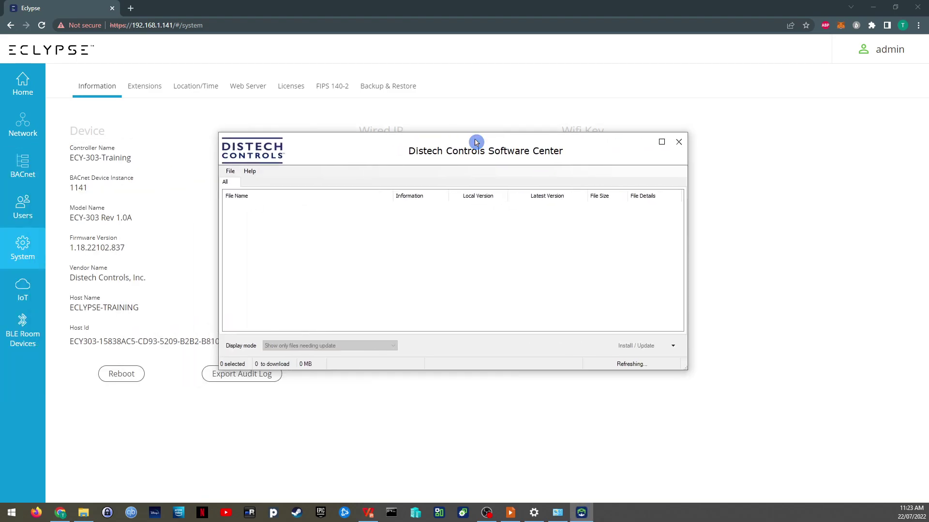
Step: Switch the Software Center list to all available files, then back to only installed files
left_click(229, 173)
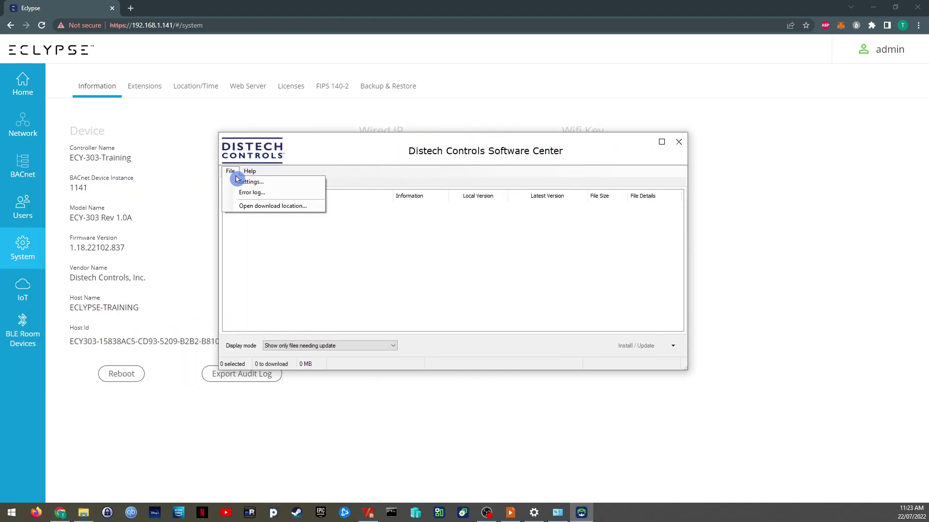
left_click(283, 290)
left_click(314, 346)
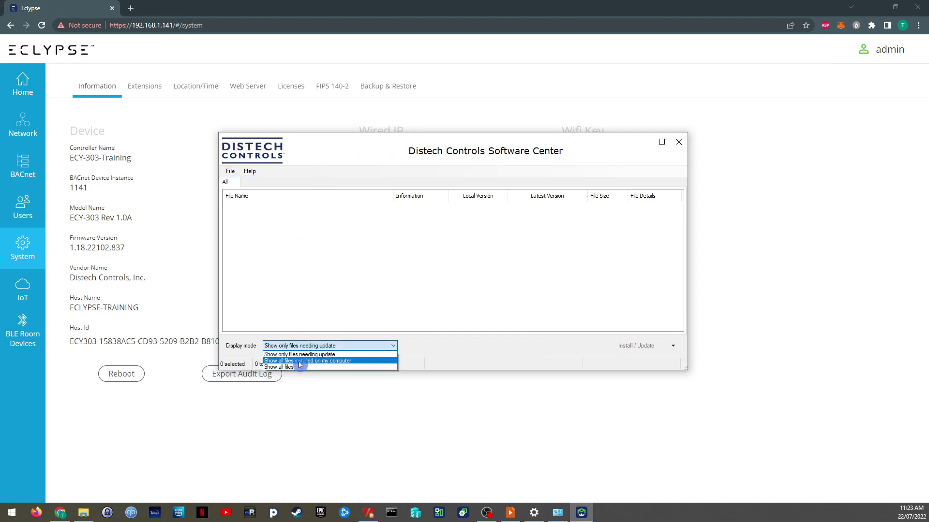
left_click(298, 364)
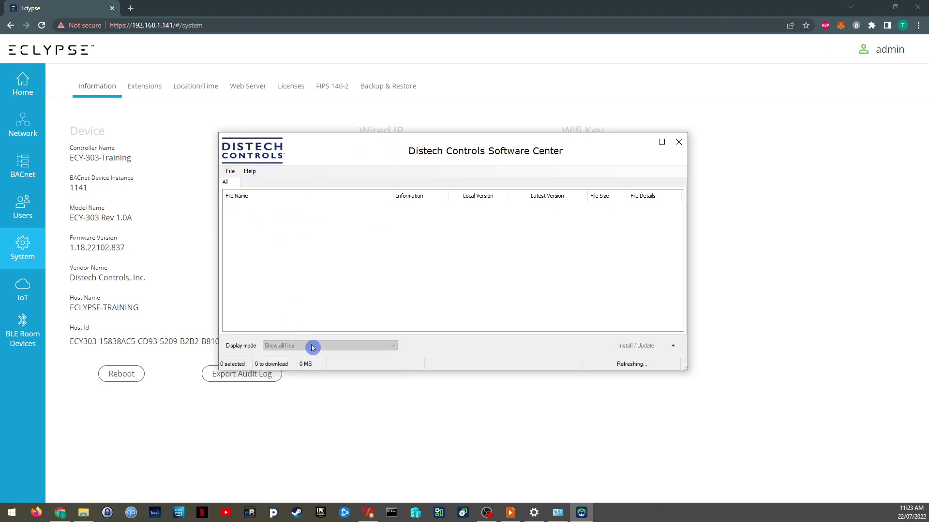
left_click(312, 347)
left_click(309, 357)
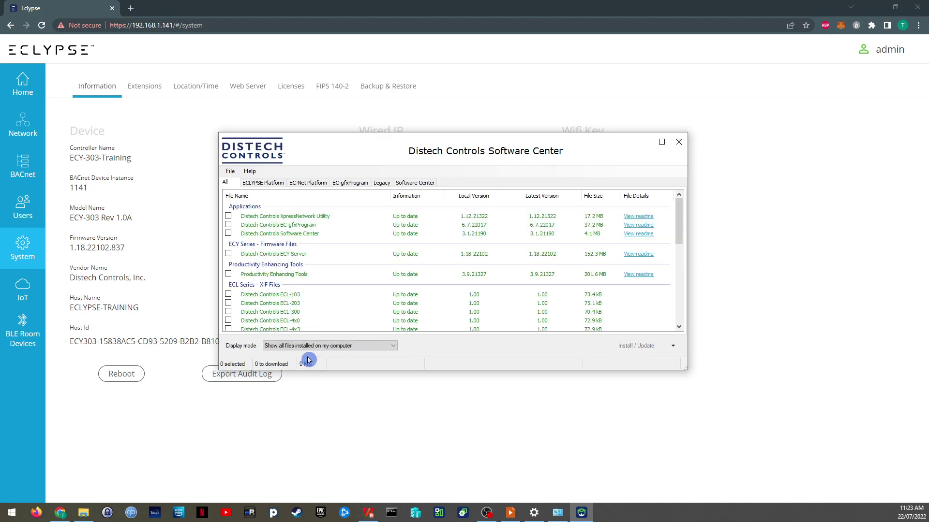
Step: Tick the Distech Controls ECY Server firmware file (1.18.22102) and close the Software Center
scroll(305, 288, "down", 12)
scroll(305, 289, "up", 3)
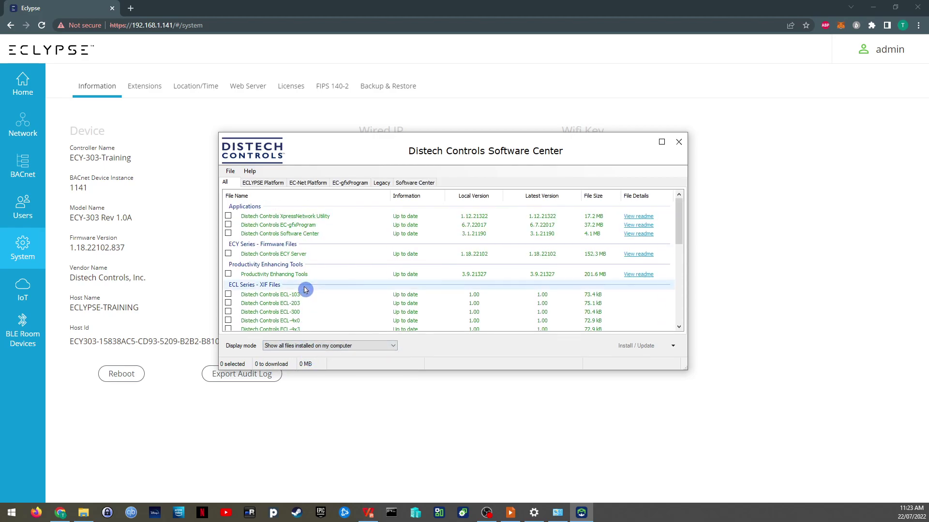
scroll(305, 289, "down", 1)
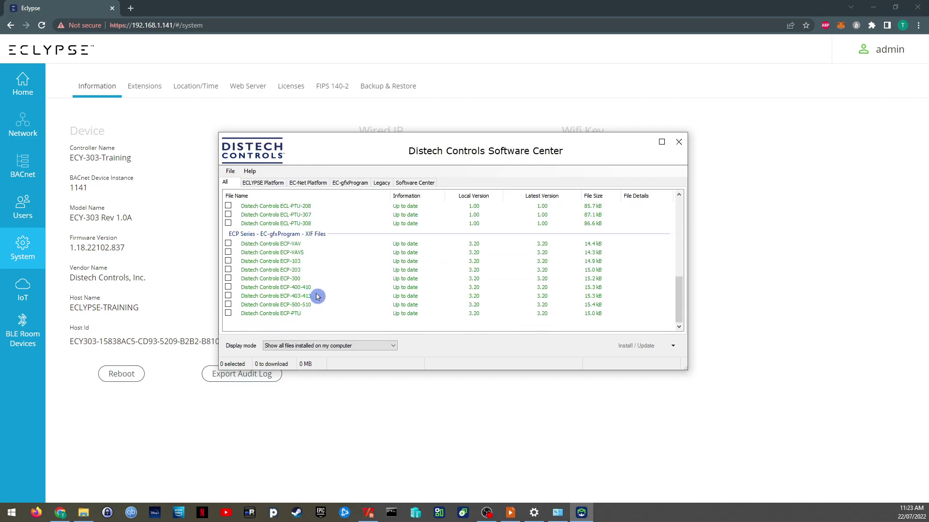
scroll(329, 295, "down", 3)
scroll(342, 297, "up", 5)
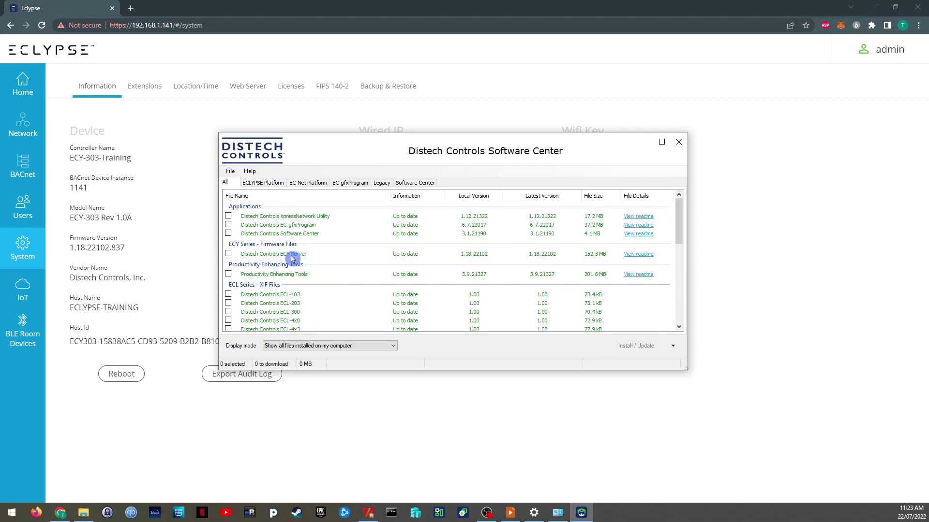
left_click(258, 256)
left_click(228, 254)
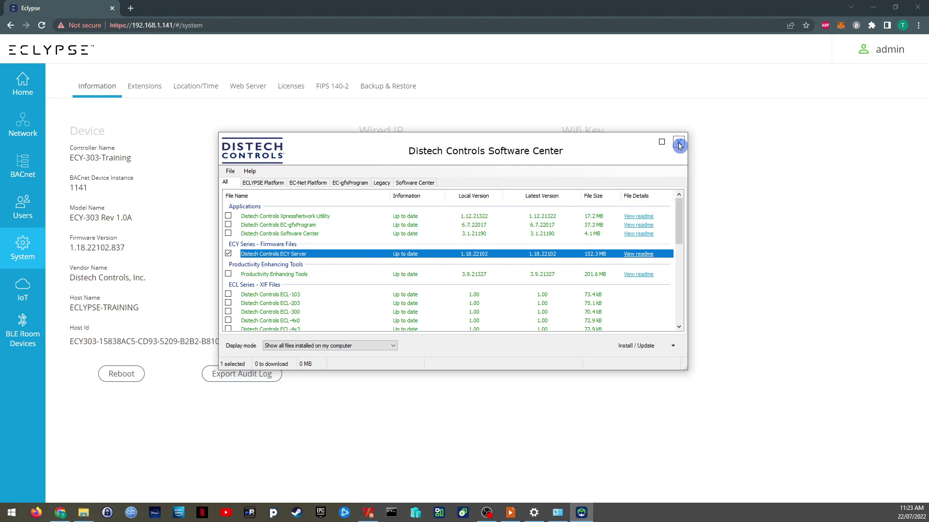
left_click(679, 145)
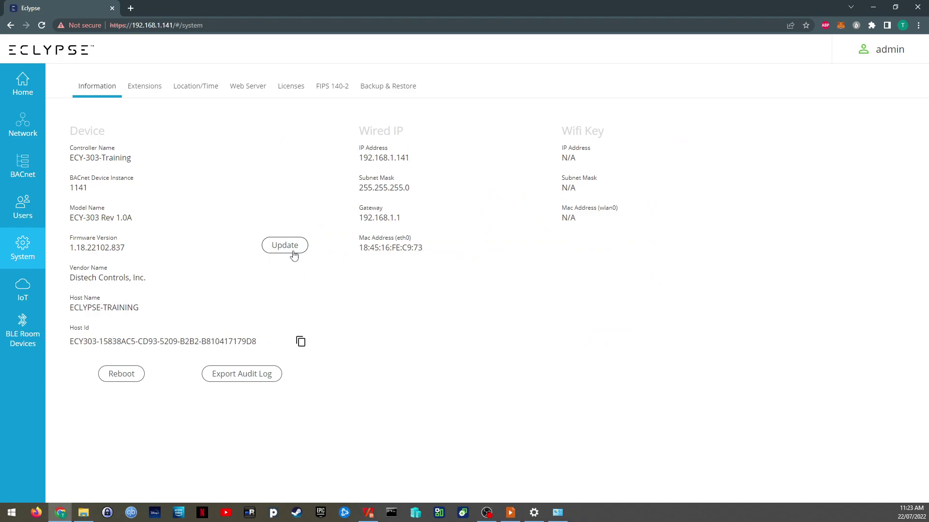
Step: Check the Extensions tab, then view Location/Time with NTP server 2.android.pool.ntp.org and Perth timezone
left_click(348, 282)
left_click(152, 89)
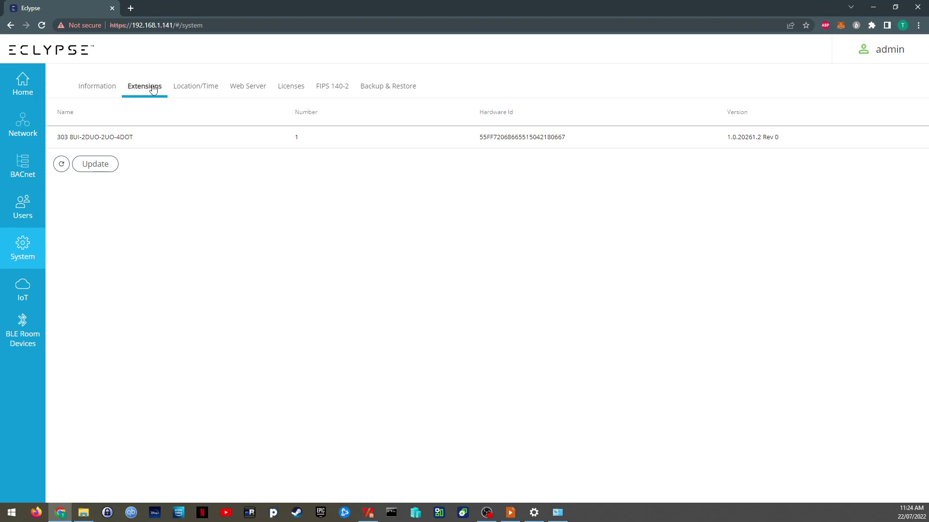
left_click(195, 86)
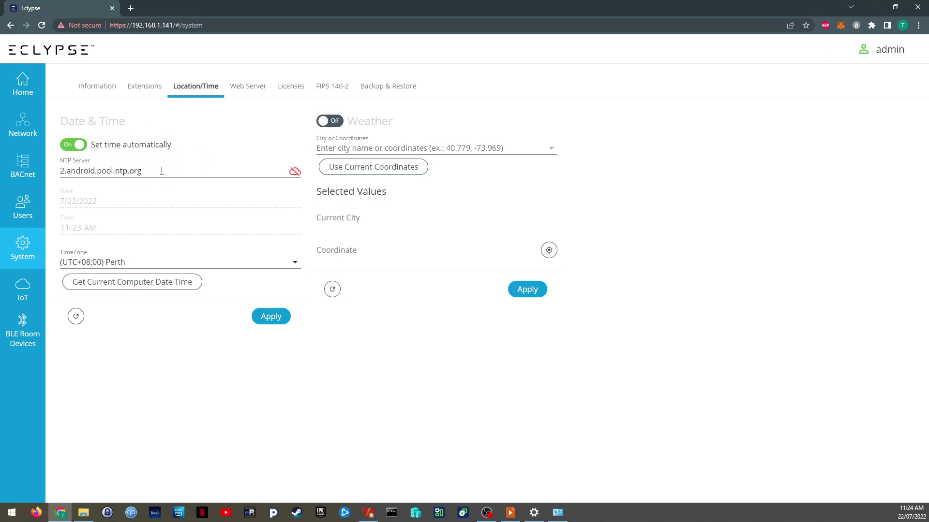
Step: Review the Web Server tab and the valid license file, ending on the FIPS 140-2 tab
left_click(248, 87)
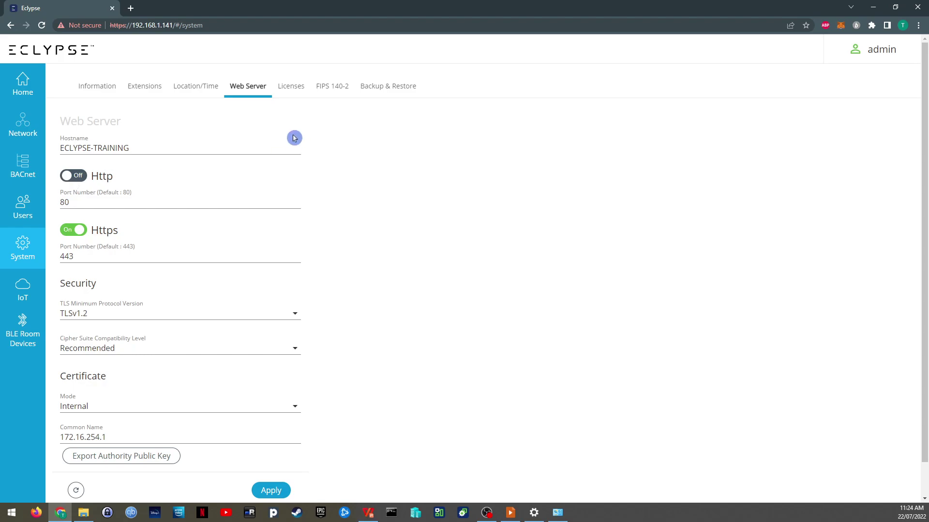
left_click(292, 90)
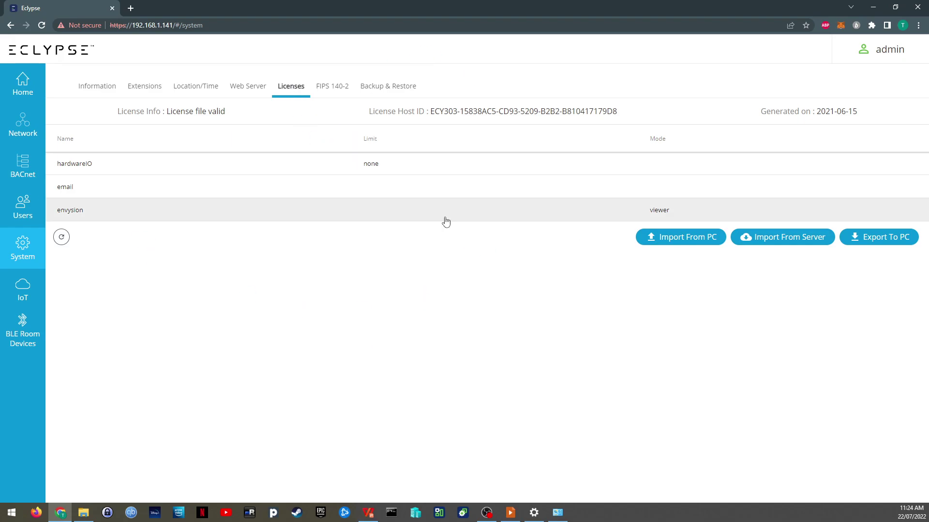
left_click(474, 352)
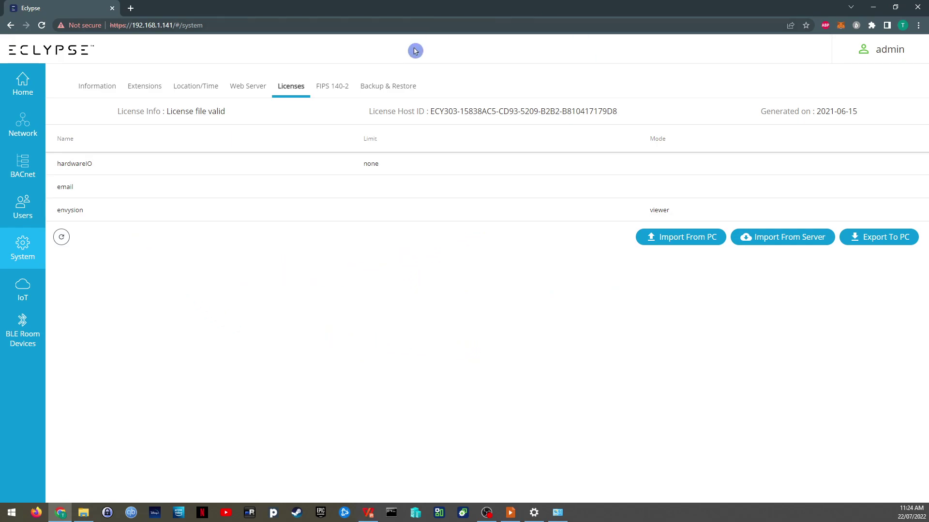
left_click(334, 89)
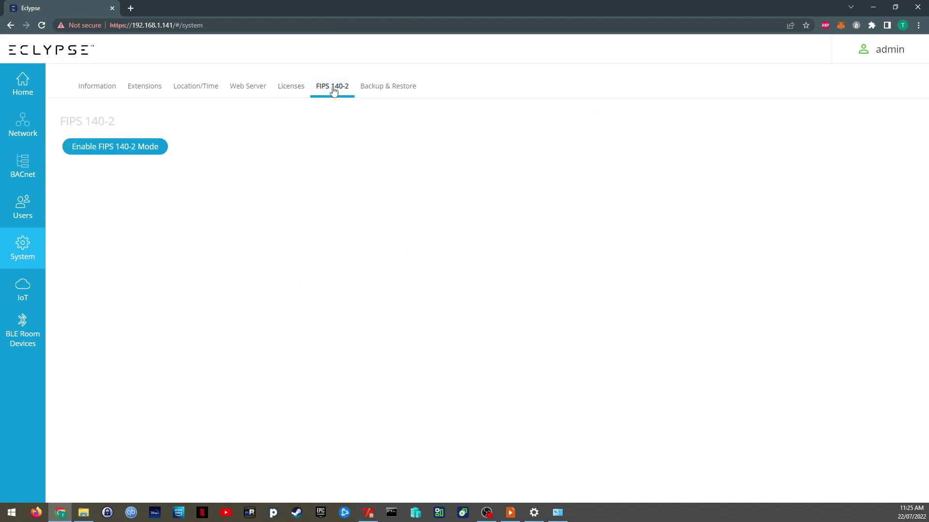
Step: Open Backup & Restore to see the two existing backups, BeachComber_ECY303_Pressure and Railway_303_2
left_click(387, 92)
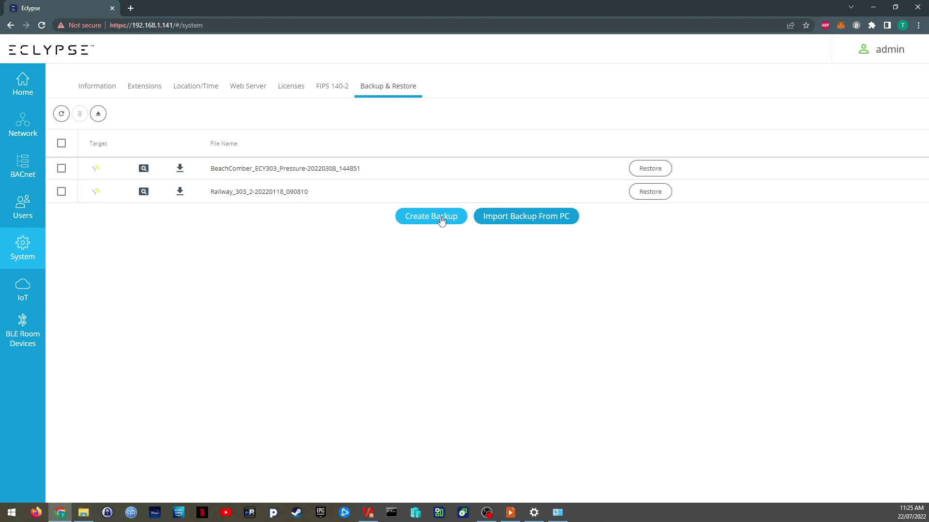
Step: Name a new backup SampleBAK and include all features in it
left_click(442, 220)
left_click(286, 189)
type("Samp")
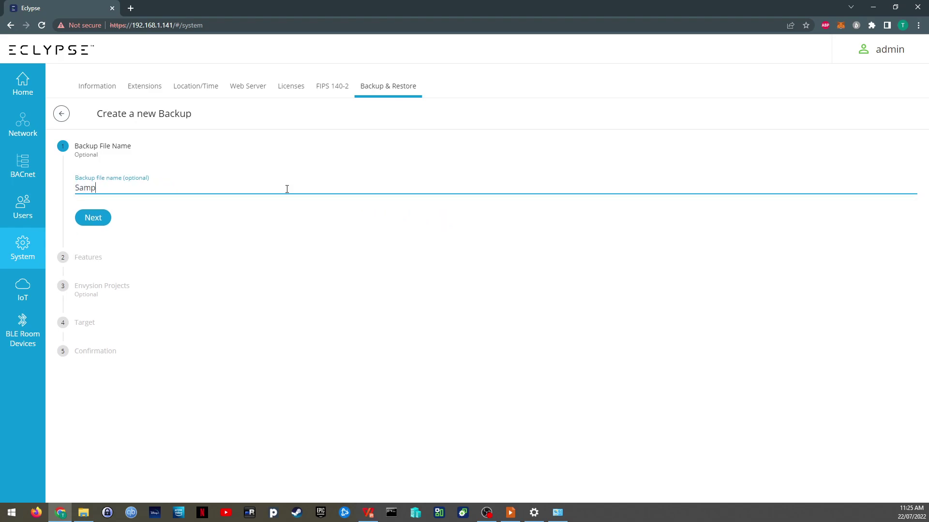
type("leBAK")
left_click(97, 221)
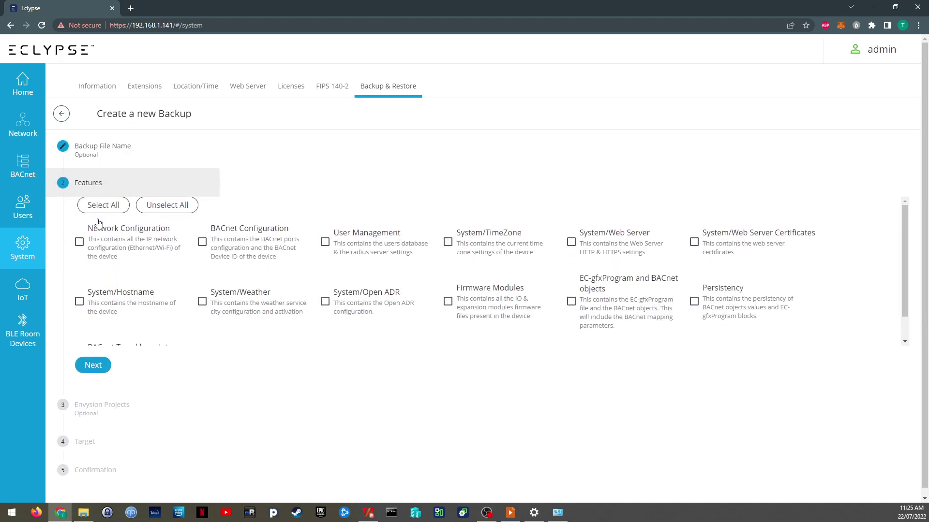
left_click(101, 208)
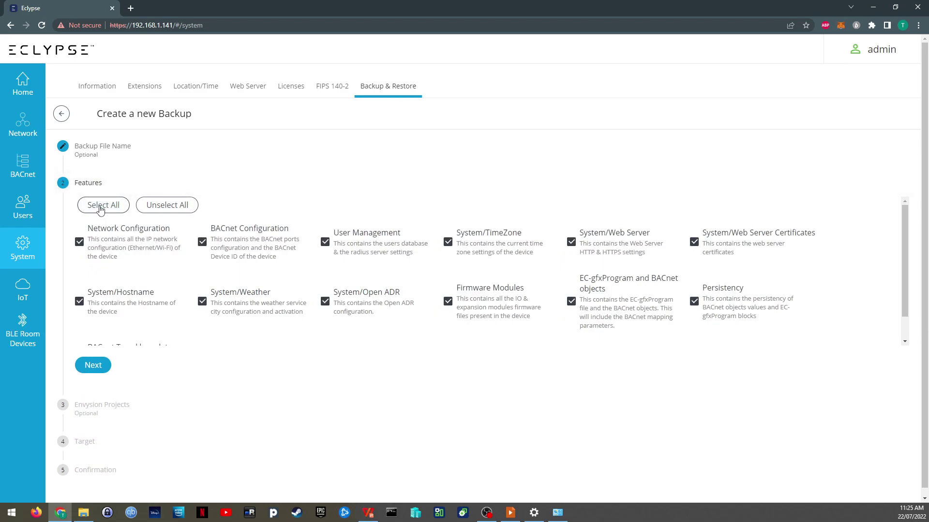
scroll(235, 278, "down", 1)
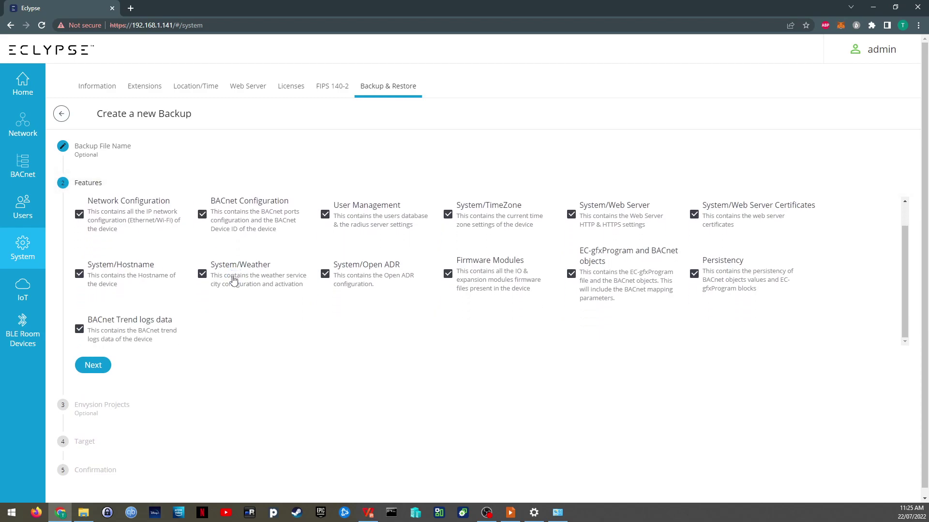
scroll(159, 304, "up", 1)
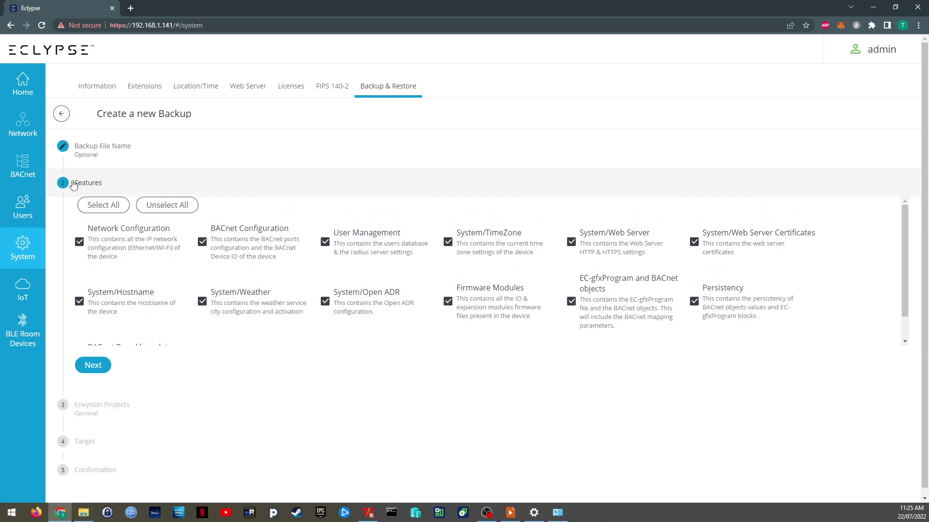
left_click(93, 365)
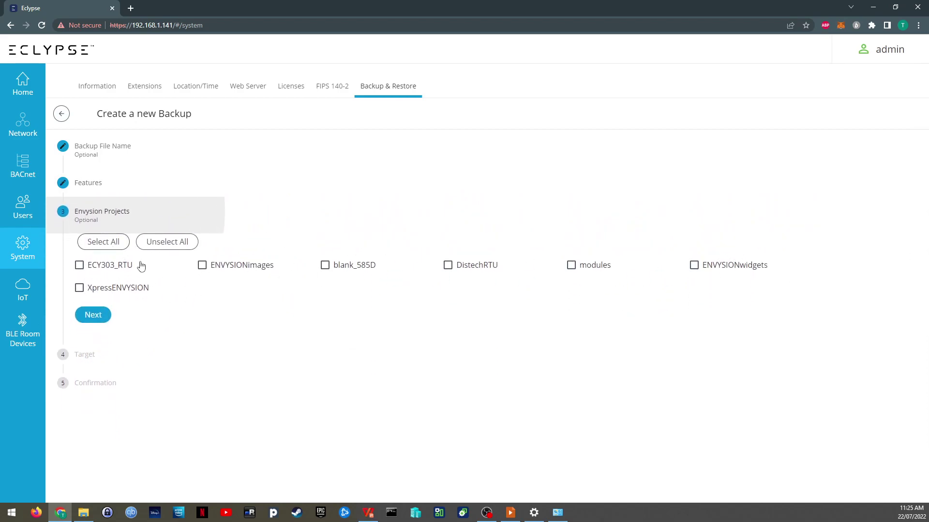
Step: Exclude all Envysion projects, keep Device as the target, and finish creating the backup
left_click(111, 242)
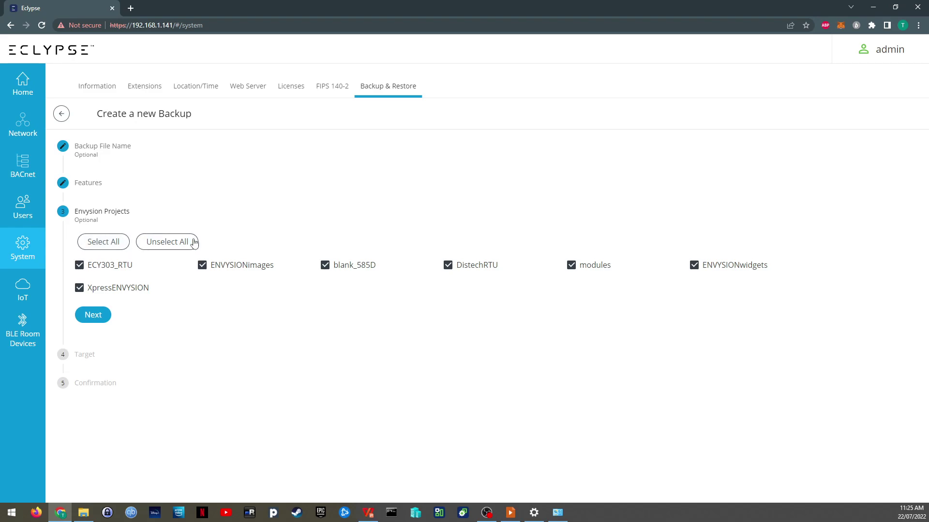
left_click(160, 245)
left_click(95, 318)
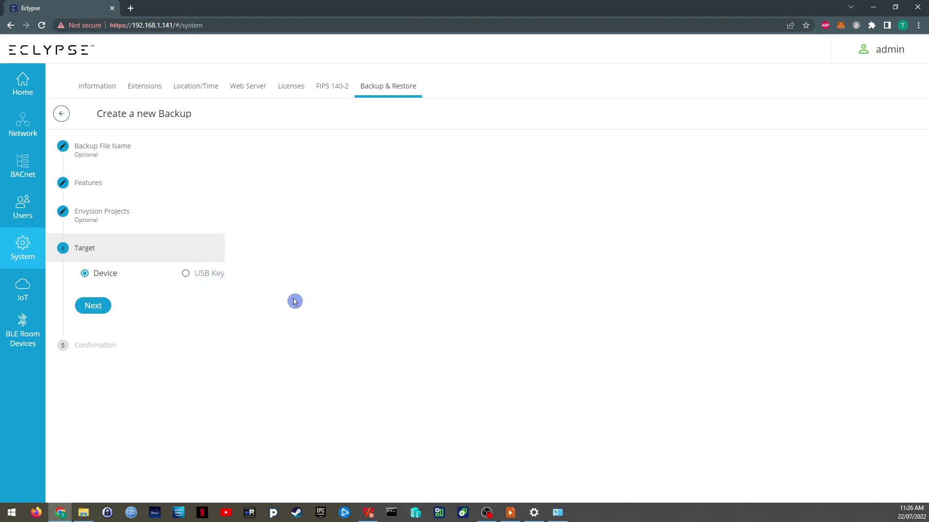
left_click(98, 313)
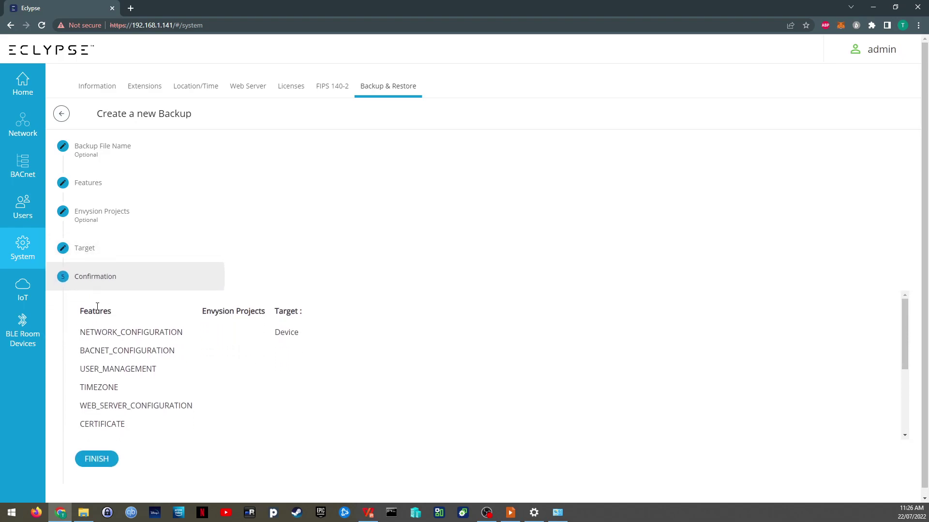
scroll(114, 421, "down", 2)
scroll(114, 421, "down", 3)
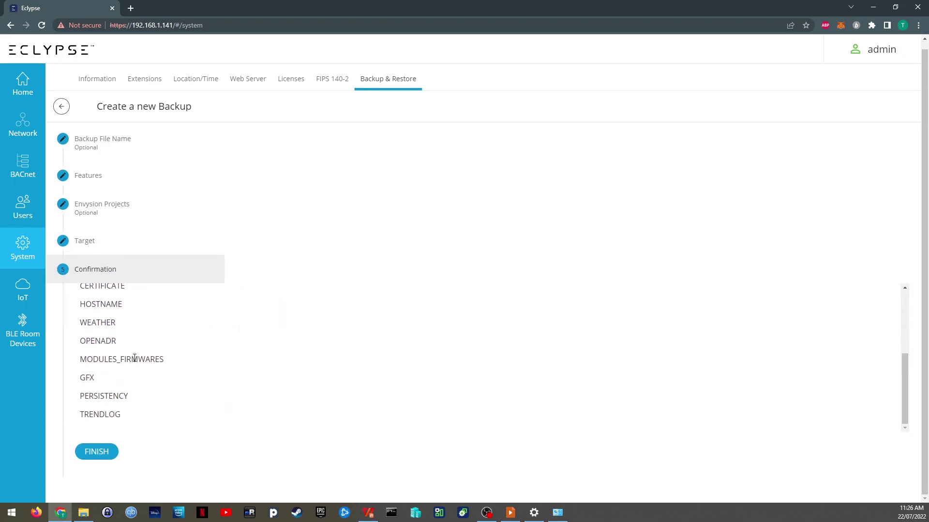
left_click(101, 451)
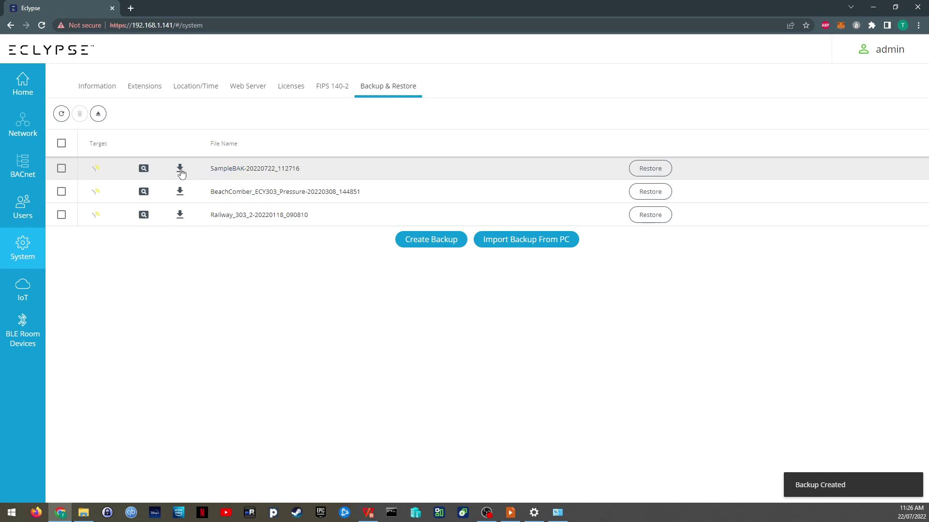
Step: Preview and download the SampleBAK backup, view Import Backup From PC, then return to Information
left_click(143, 169)
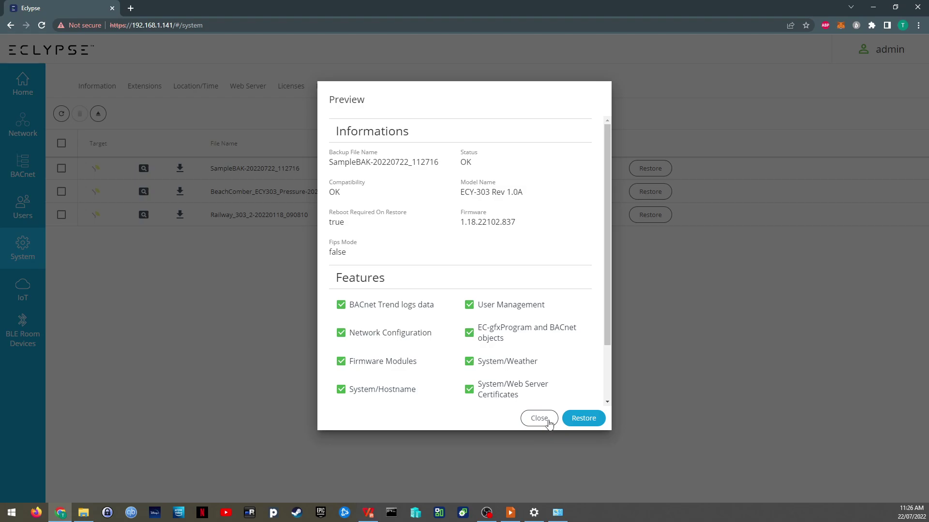
left_click(549, 422)
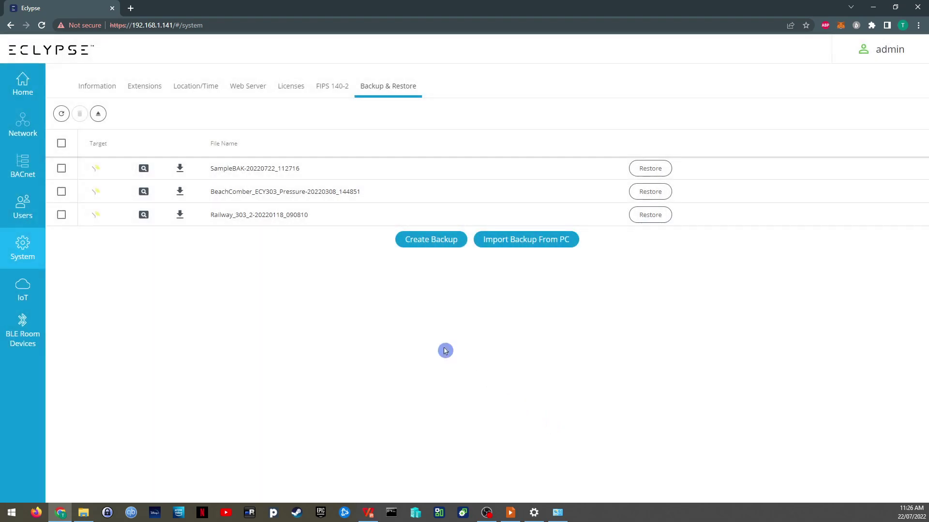
left_click(181, 170)
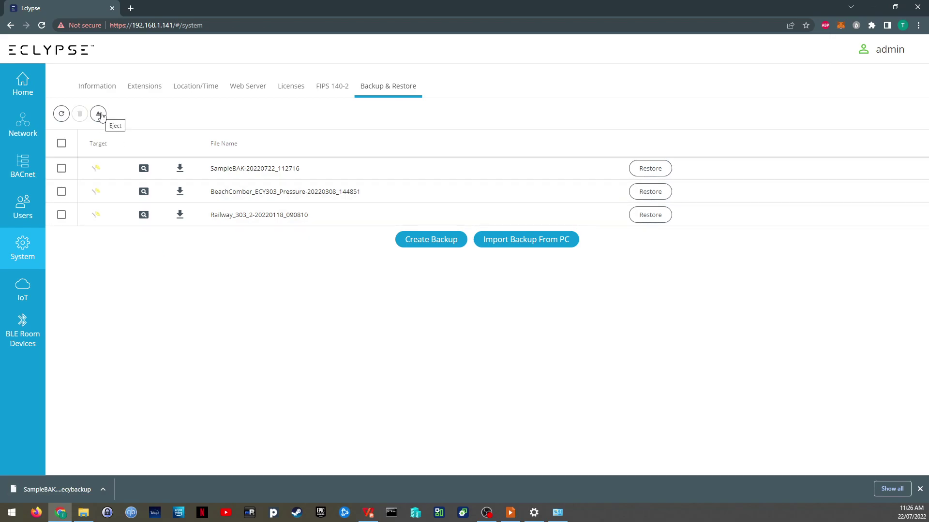
left_click(523, 246)
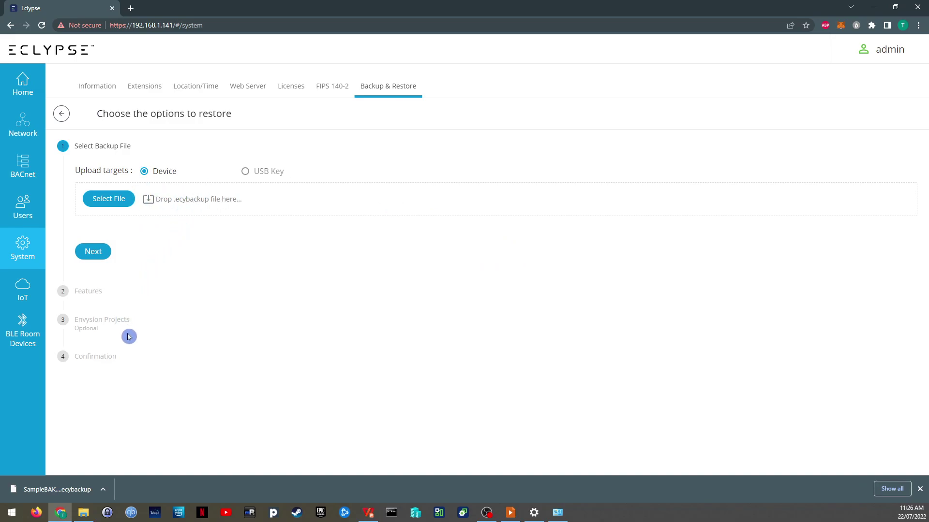
left_click(99, 89)
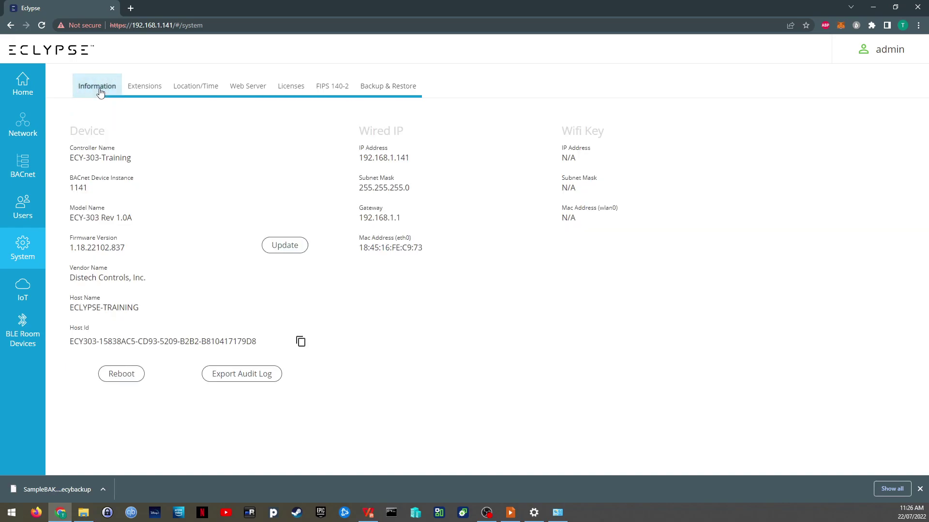
Step: From Home, launch EC-gfxProgram, always allowing 192.168.1.141 to open Distech.Gpl.Application
left_click(30, 91)
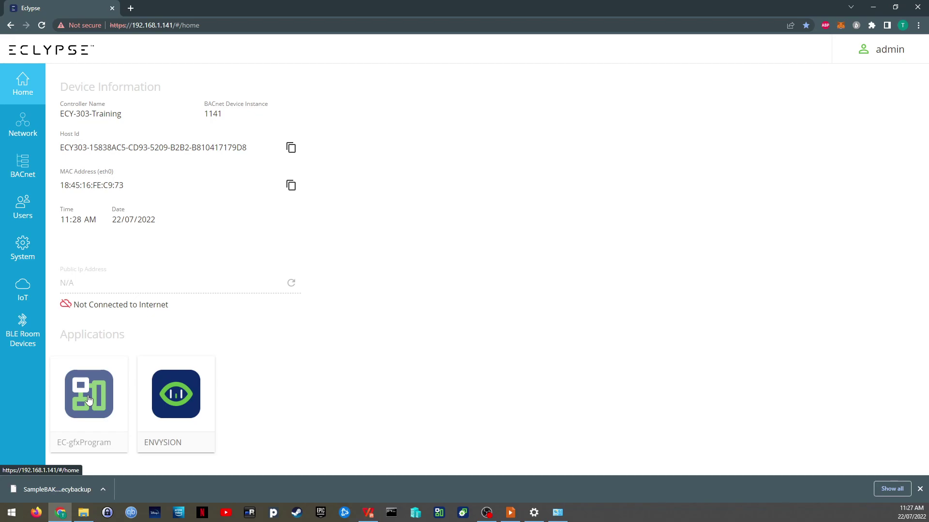
left_click(89, 400)
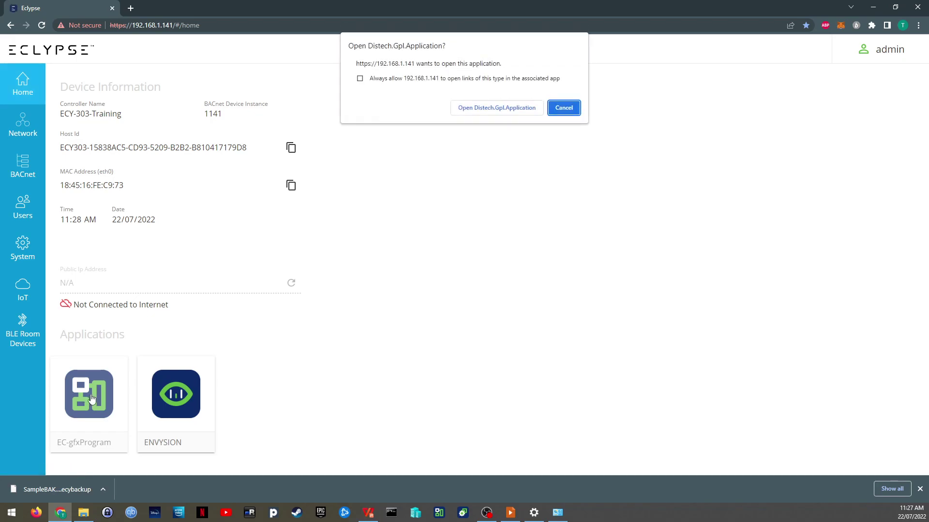
left_click(361, 79)
left_click(506, 111)
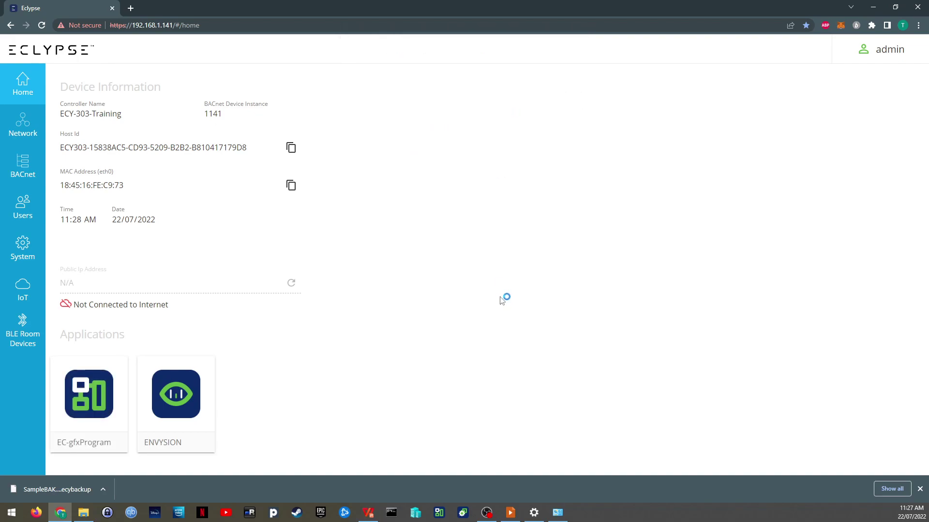